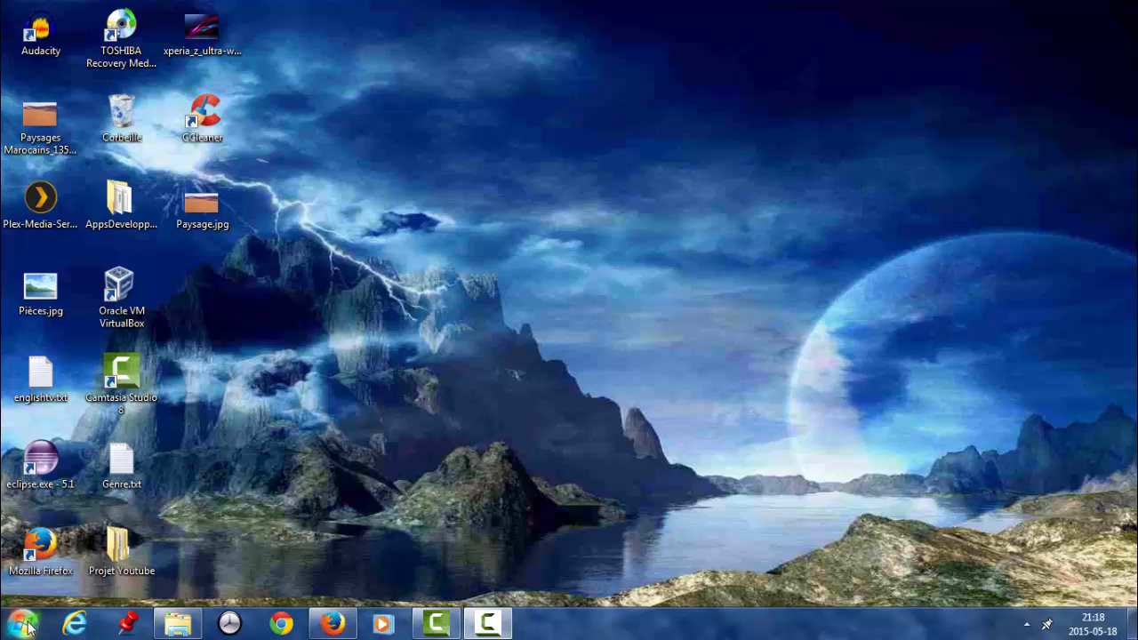
- Launch Microsoft Office PowerPoint 2007 from the Microsoft Office program folder
click(25, 628)
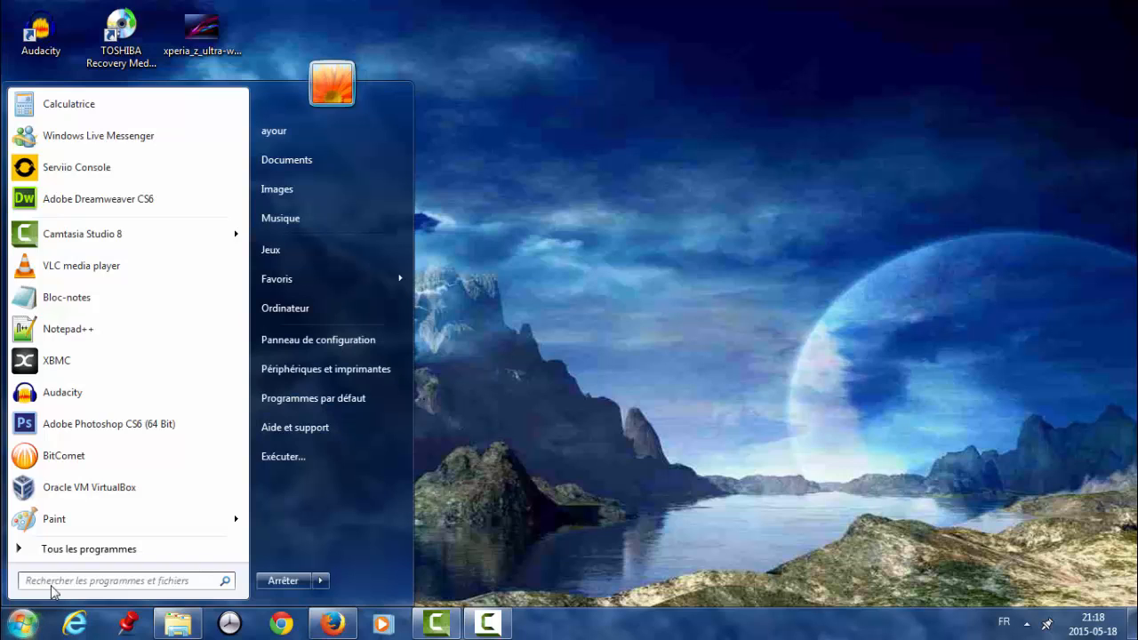
click(86, 551)
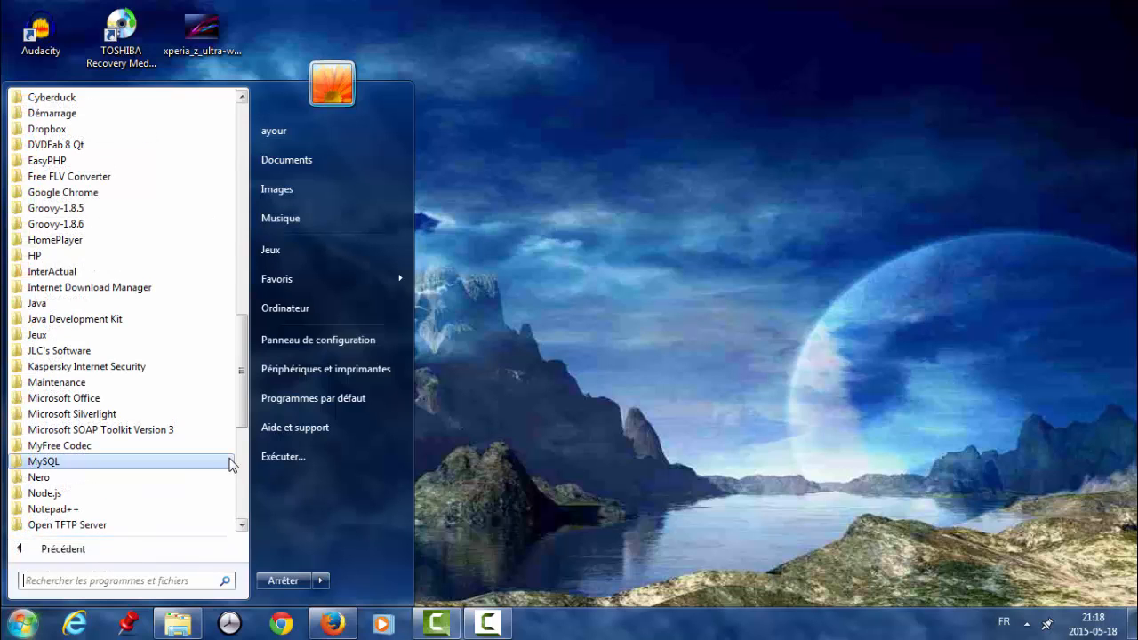
click(242, 246)
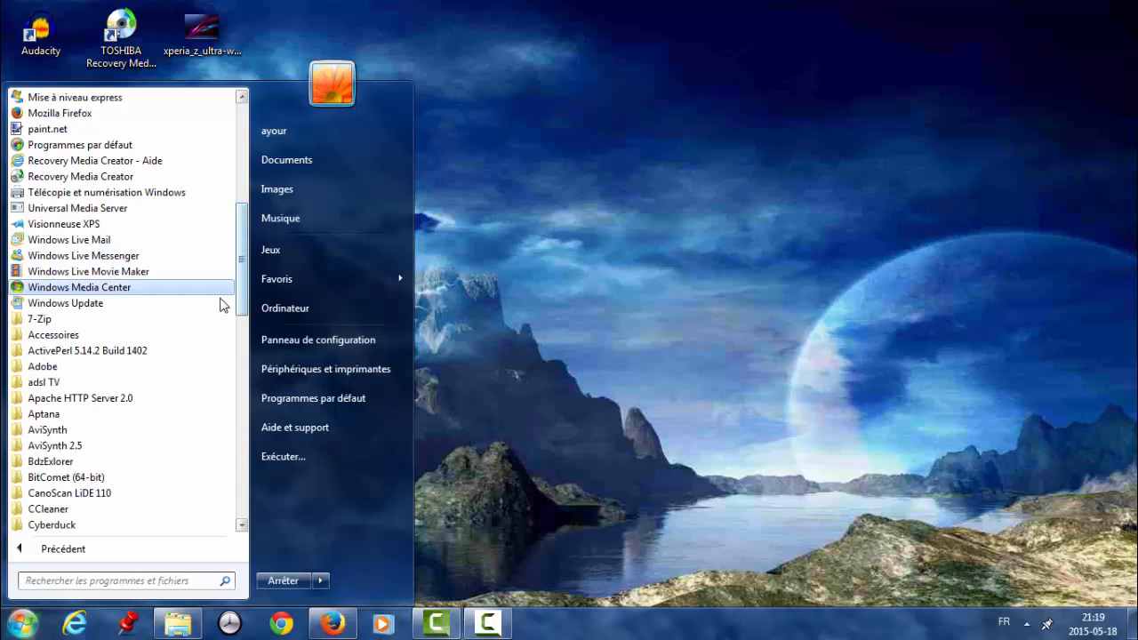
click(245, 449)
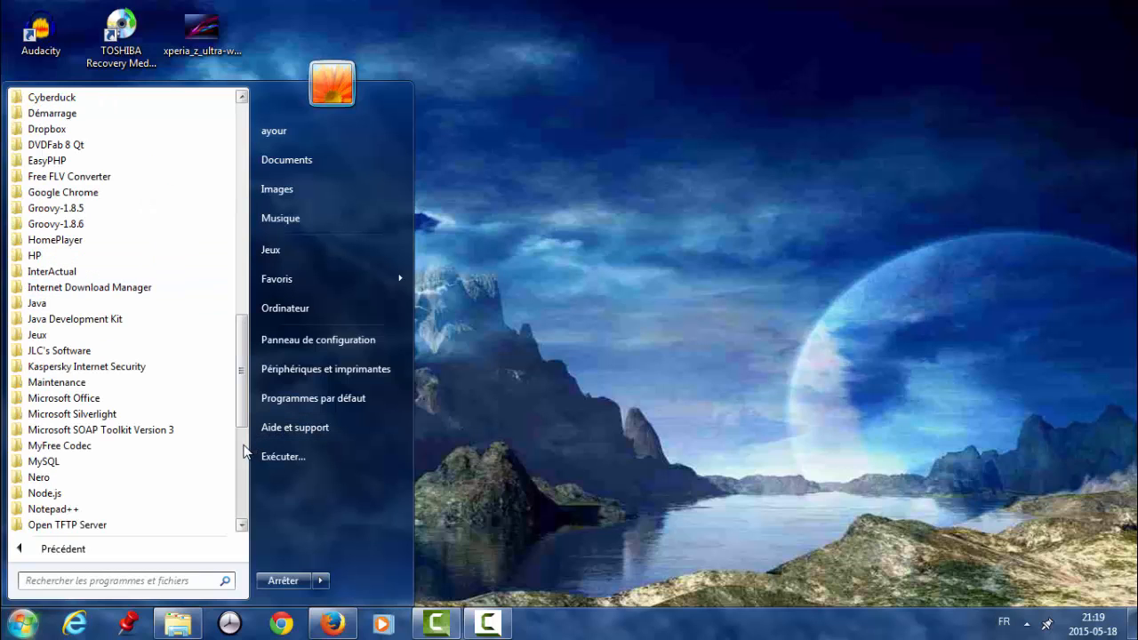
click(155, 400)
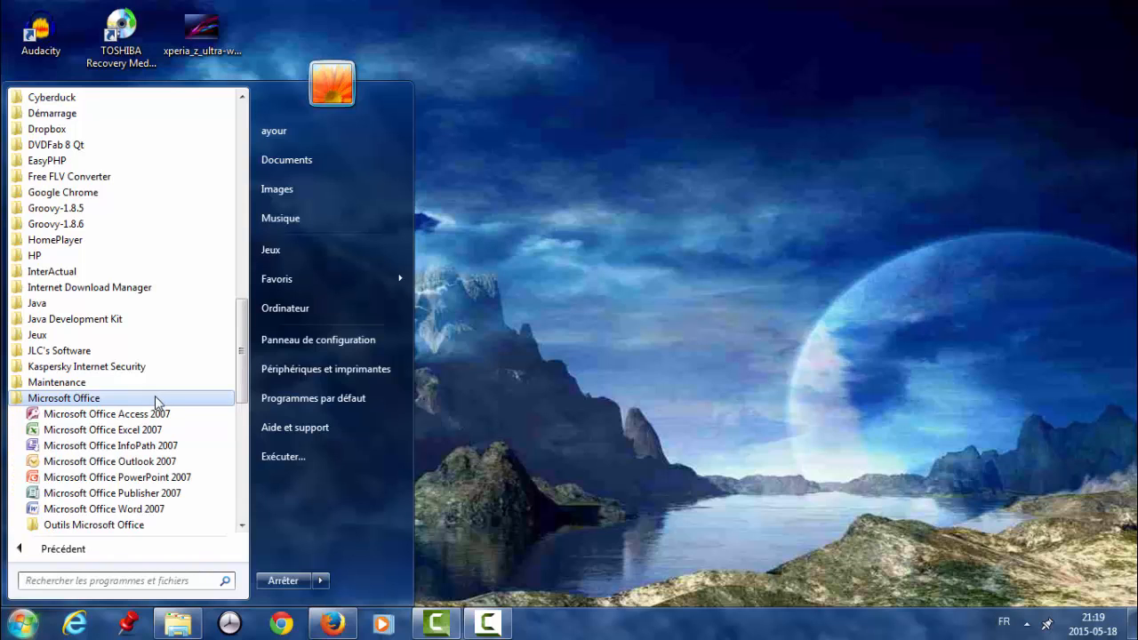
click(129, 478)
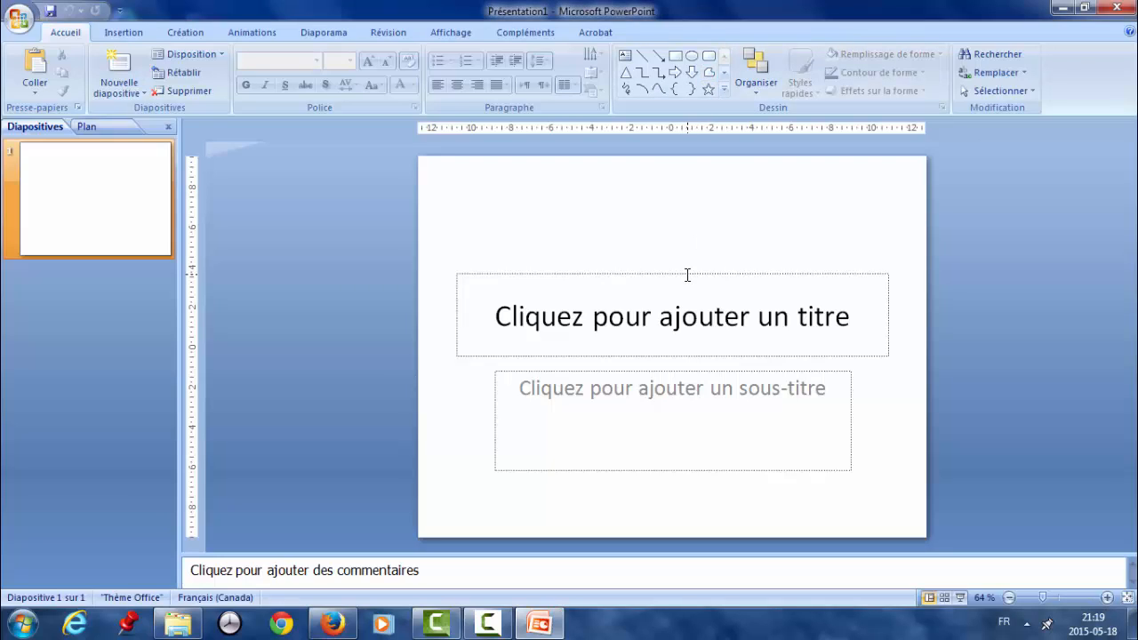
- Delete the title and subtitle placeholders from the first slide
click(555, 271)
key(Delete)
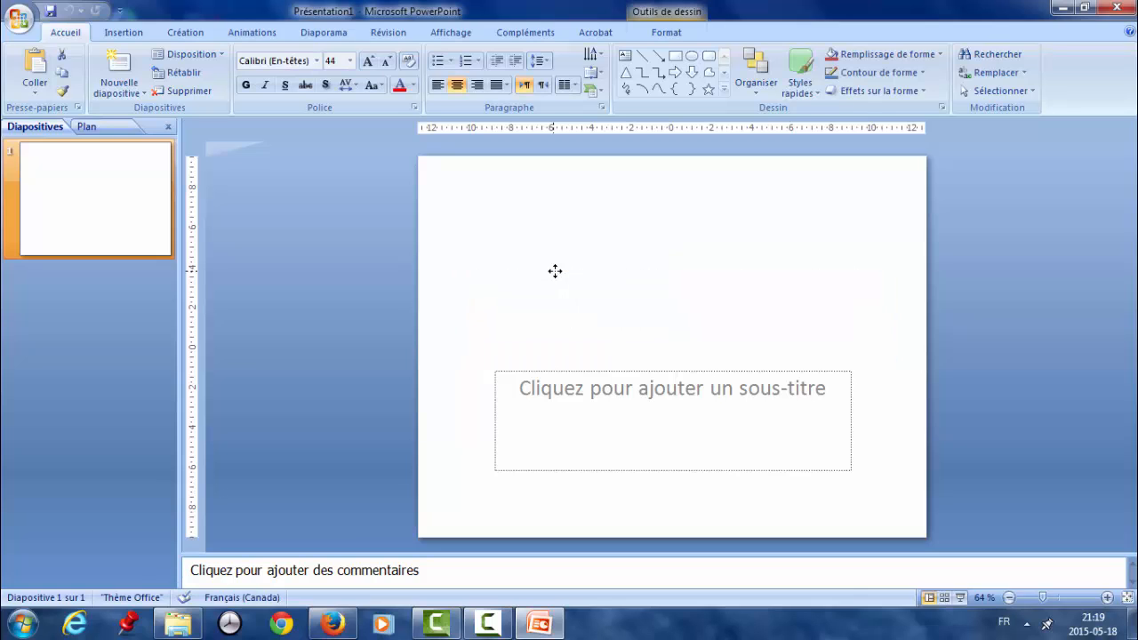
click(624, 370)
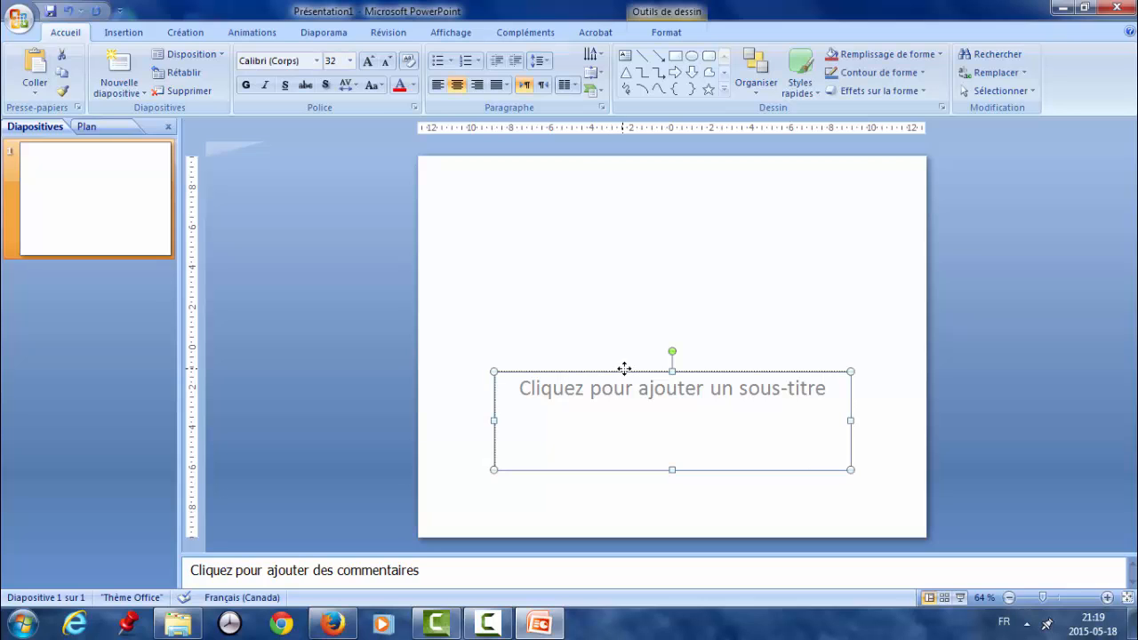
key(Delete)
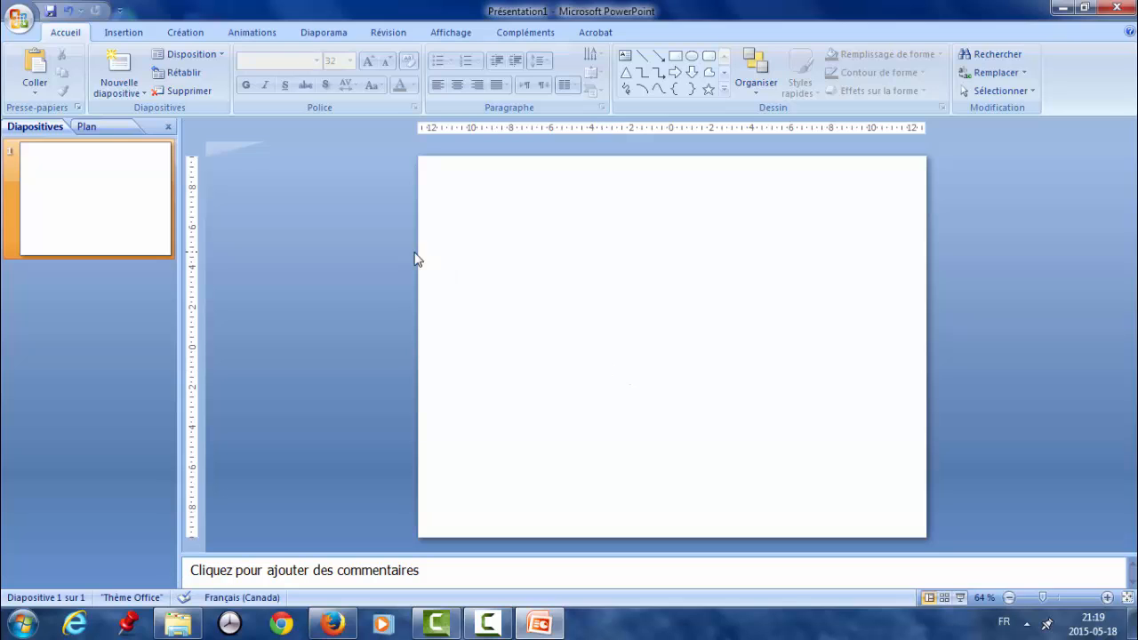
- Insert the picture Méduses.jpg from the Échantillons d'images folder on the blank slide and delete it again
click(114, 36)
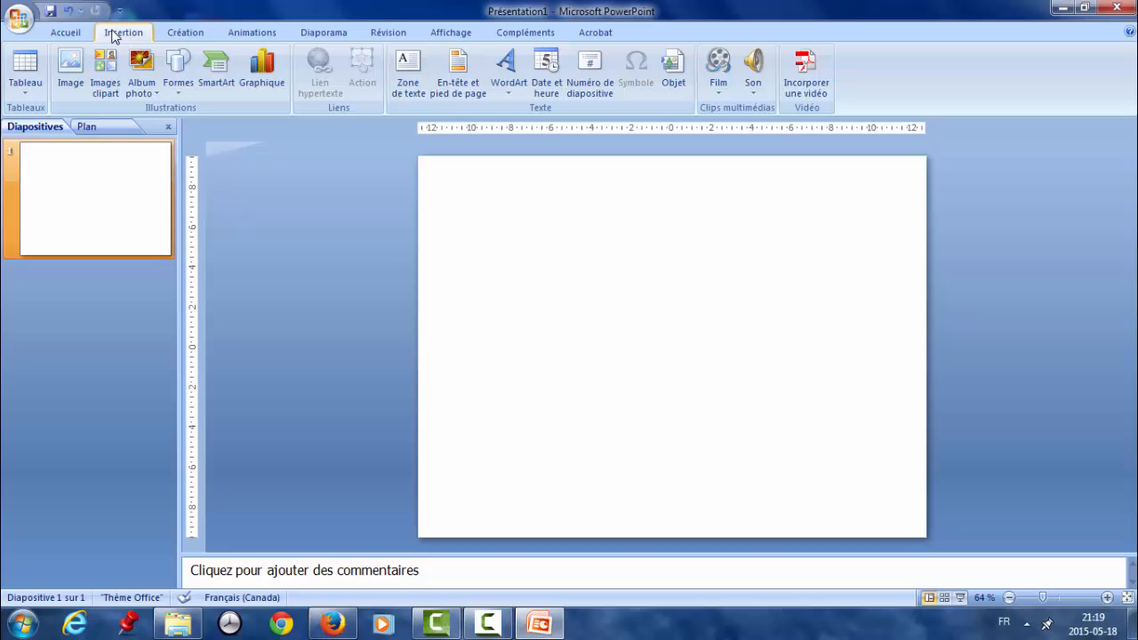
click(73, 73)
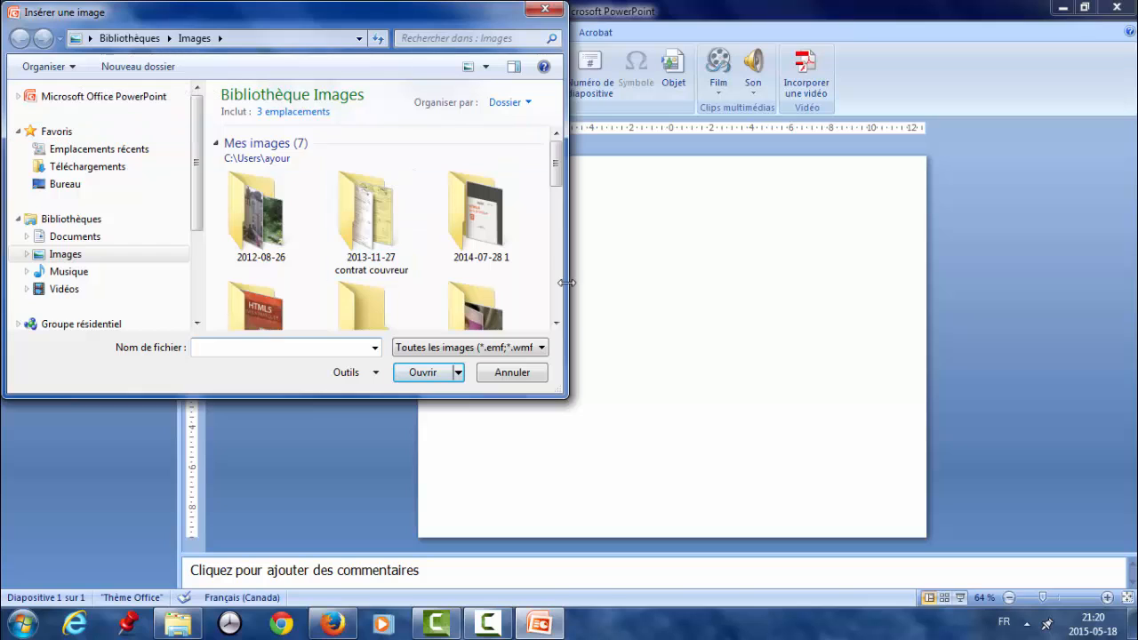
click(553, 322)
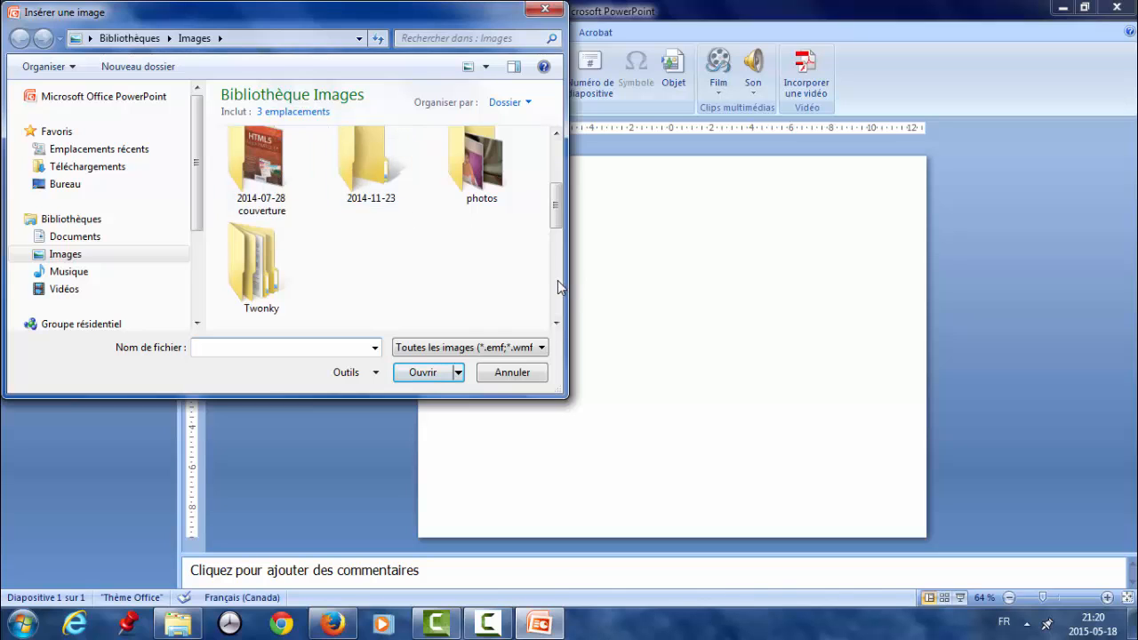
scroll(556, 296, down, 1)
scroll(557, 295, down, 1)
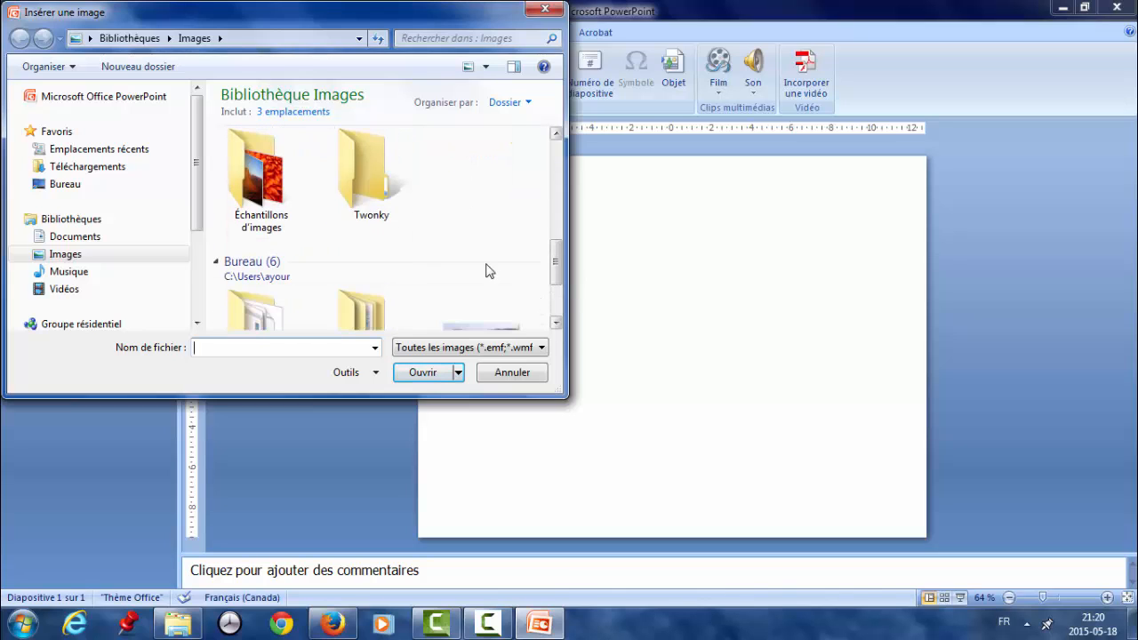
double_click(288, 184)
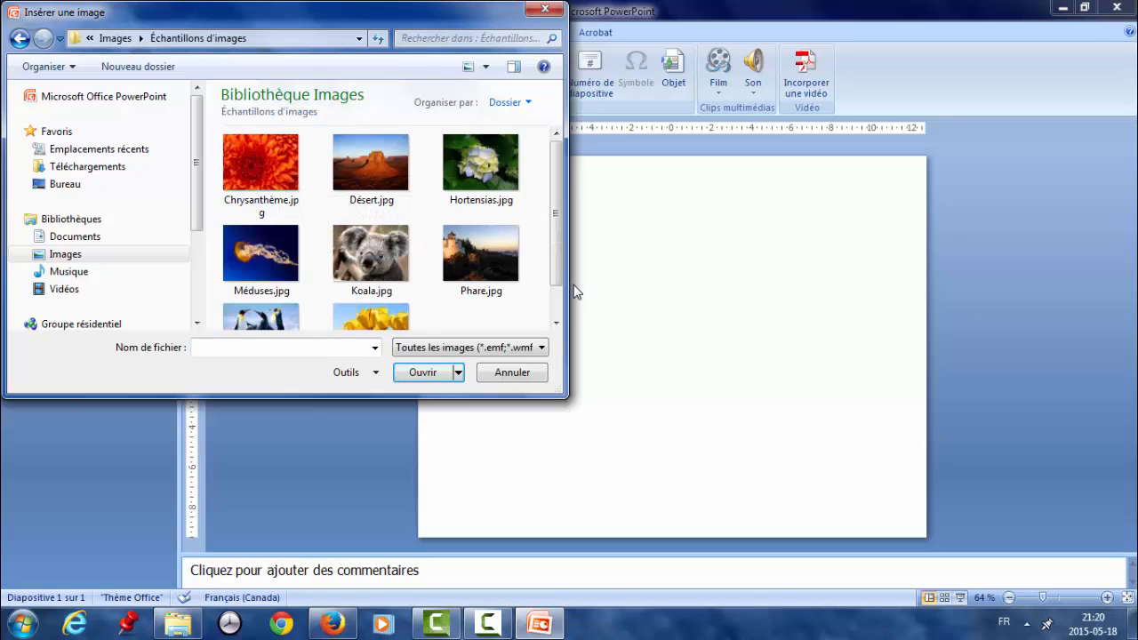
scroll(555, 316, down, 1)
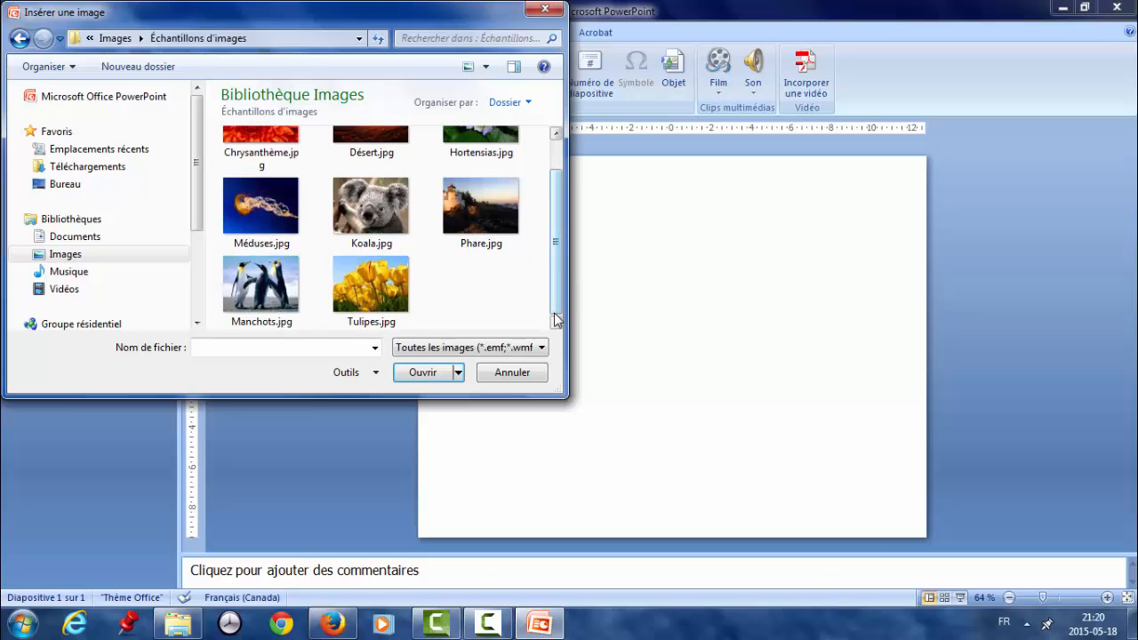
click(556, 135)
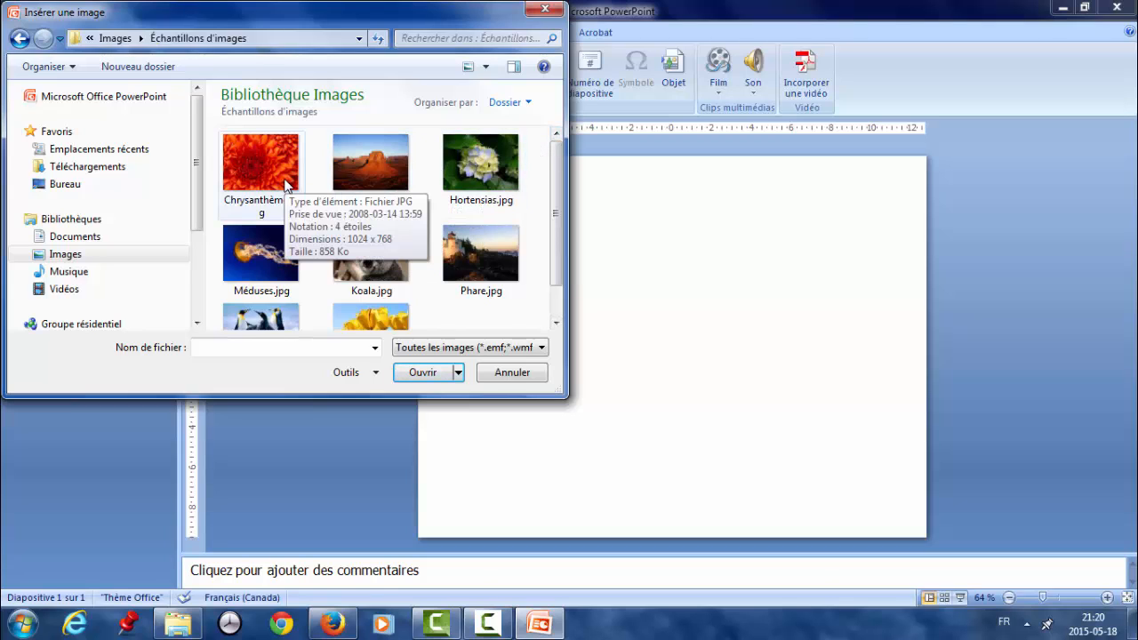
click(272, 244)
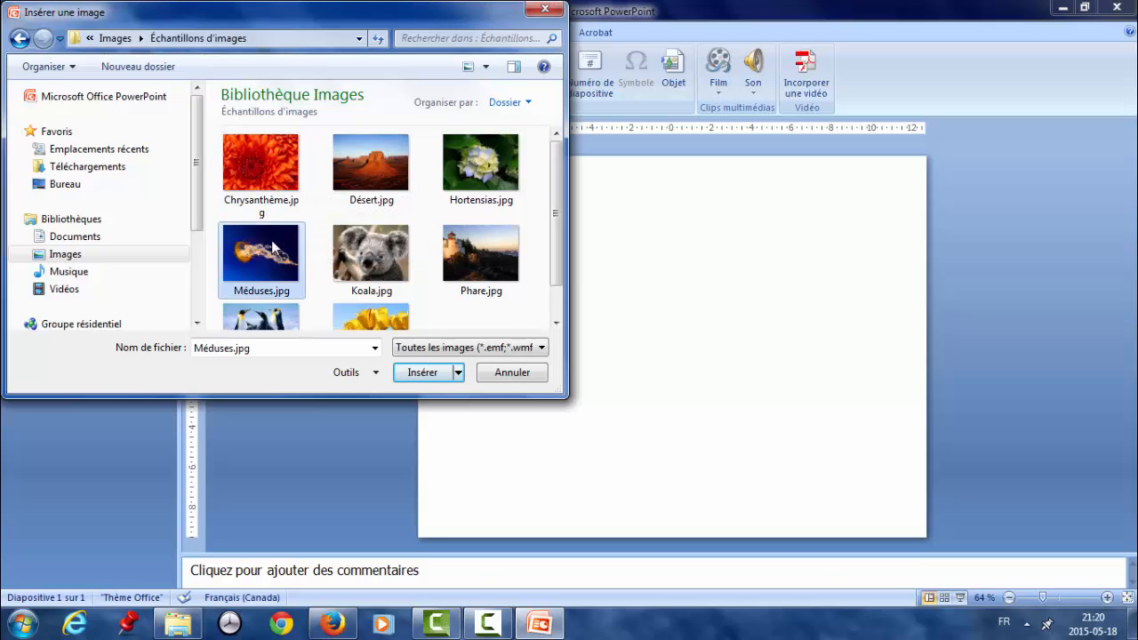
click(435, 375)
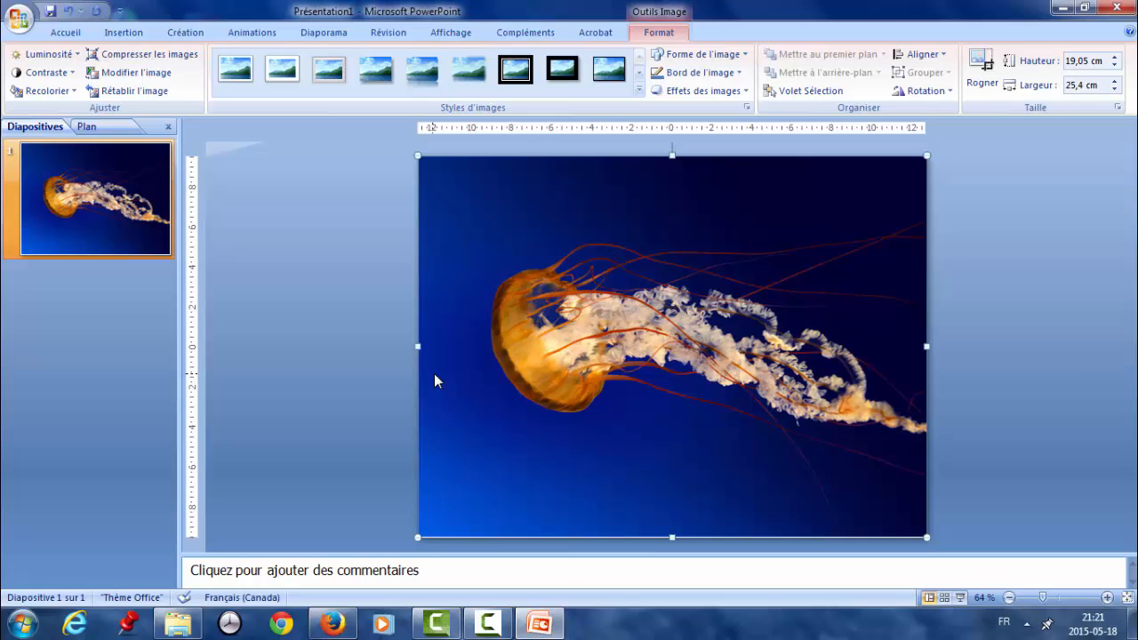
key(Delete)
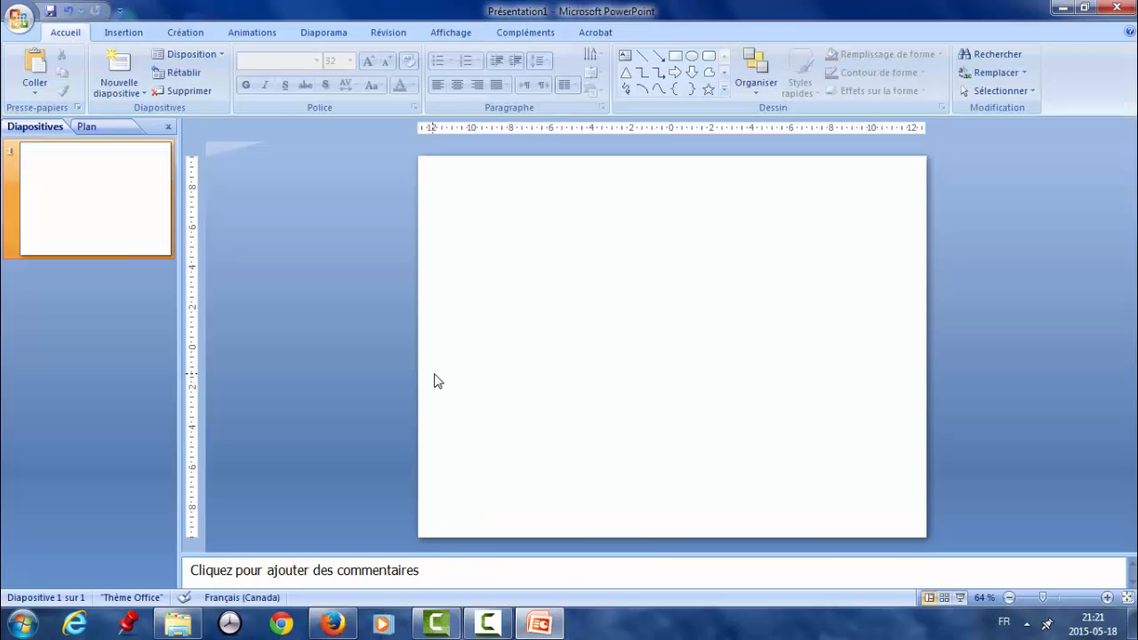
- Apply the Verve theme to the slide and change its theme colours to Urbain
click(185, 33)
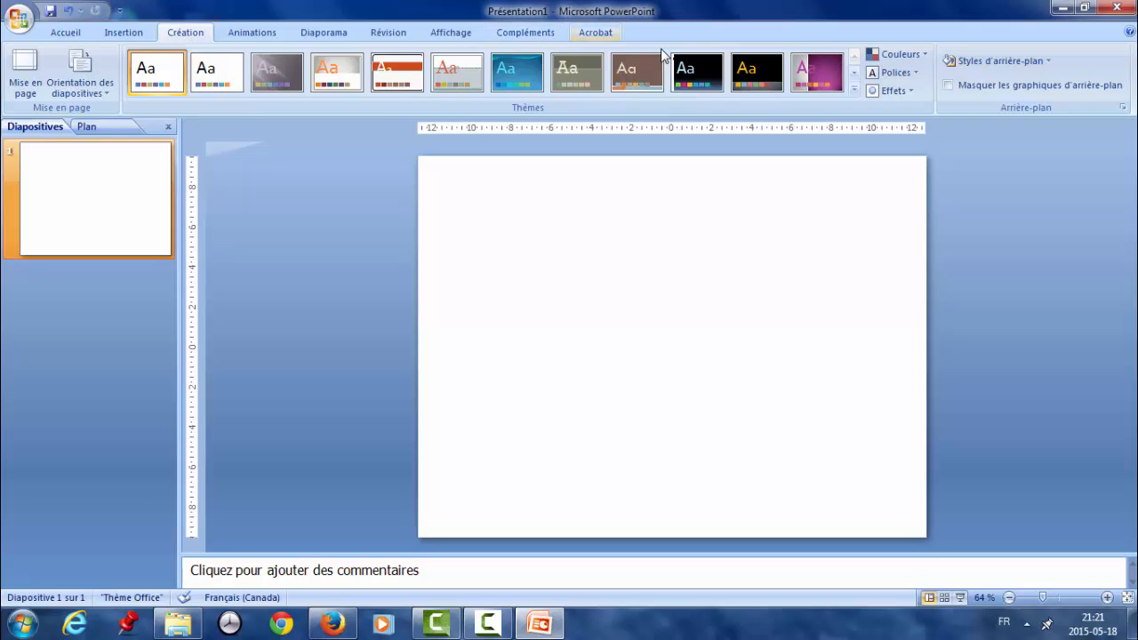
click(852, 91)
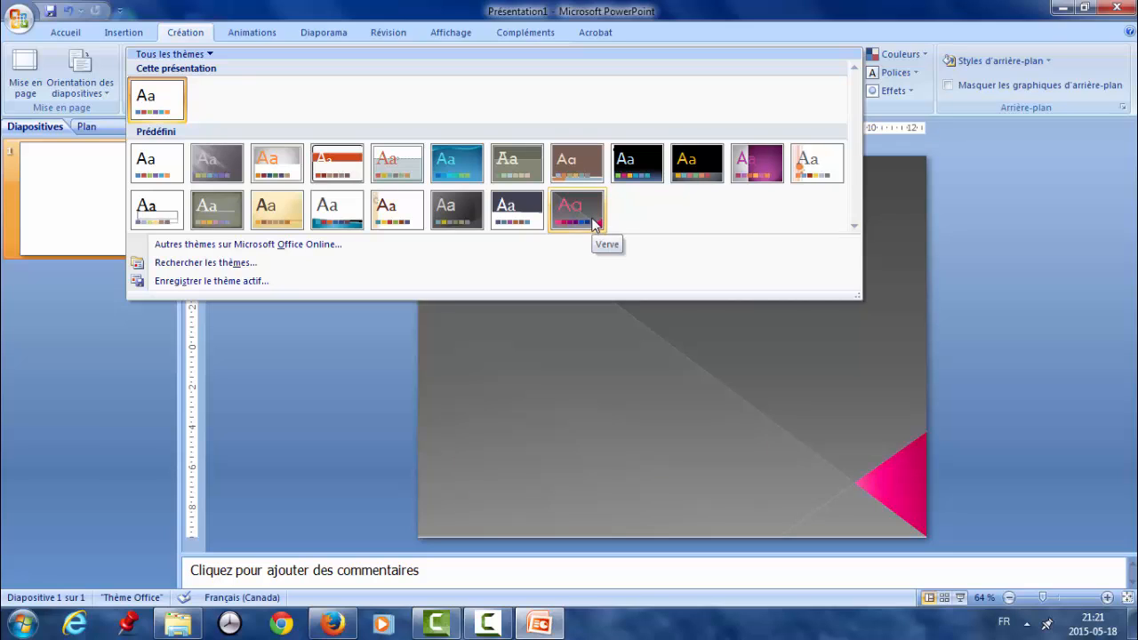
click(593, 223)
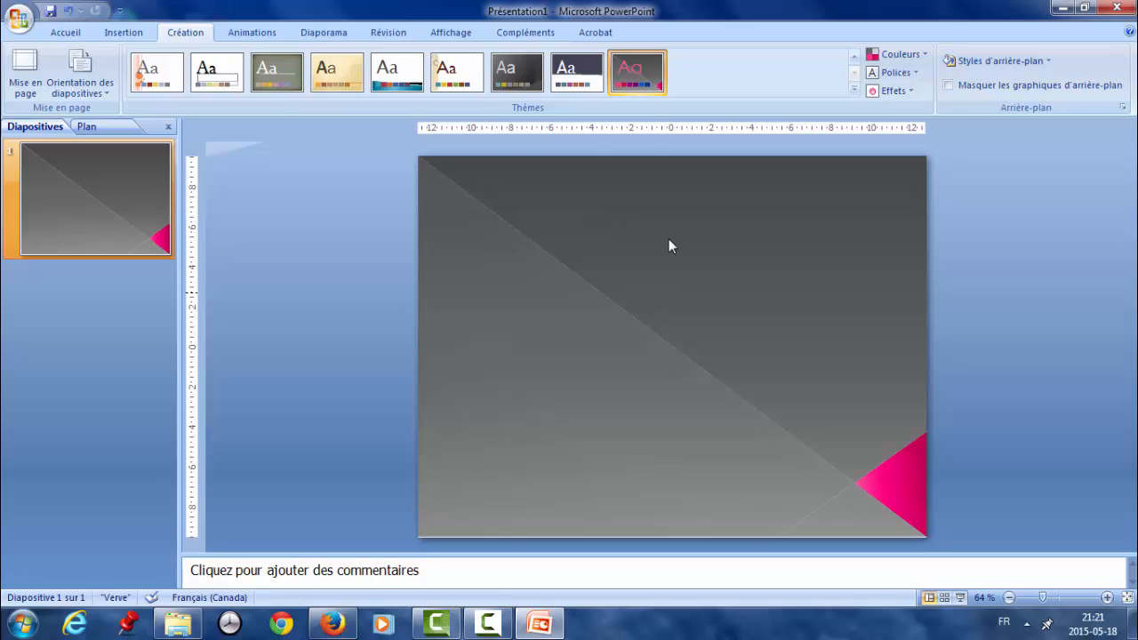
click(927, 57)
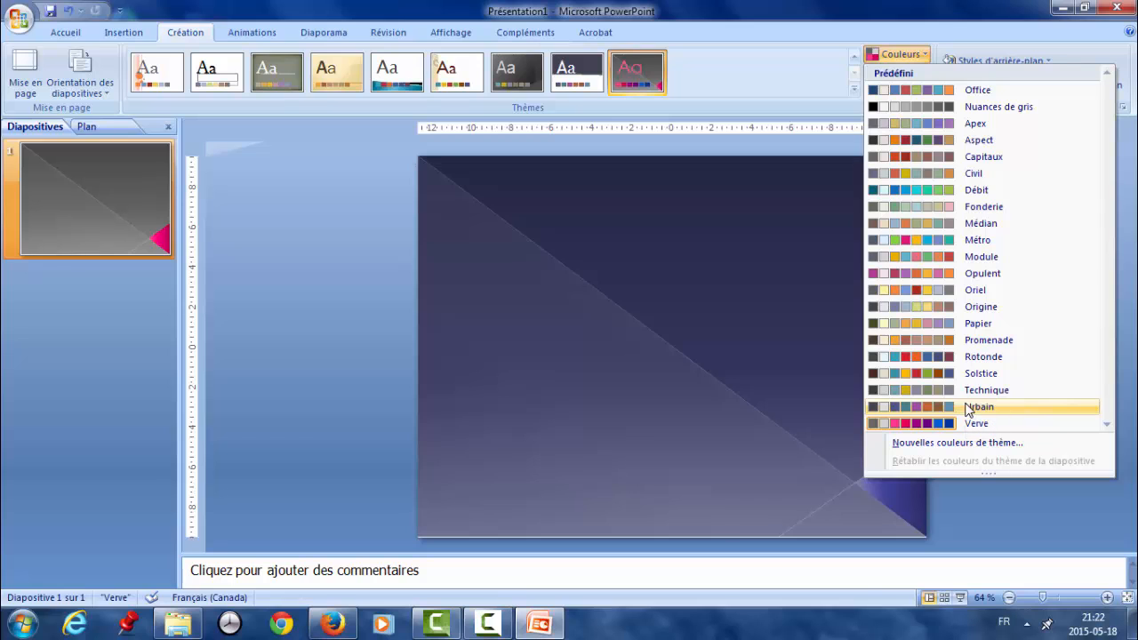
click(969, 408)
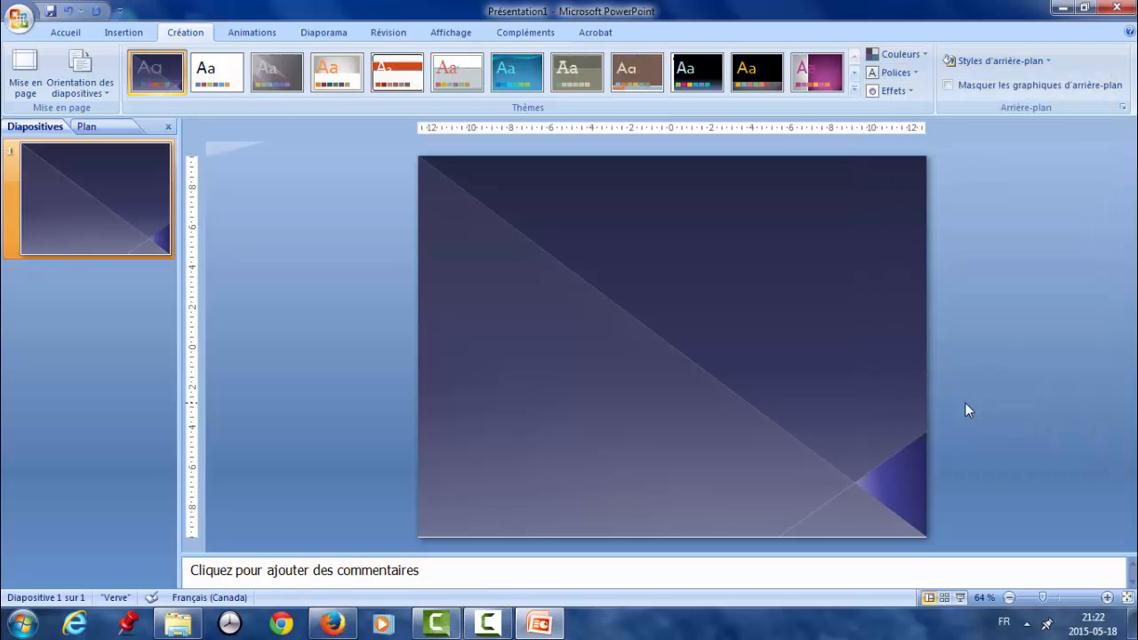
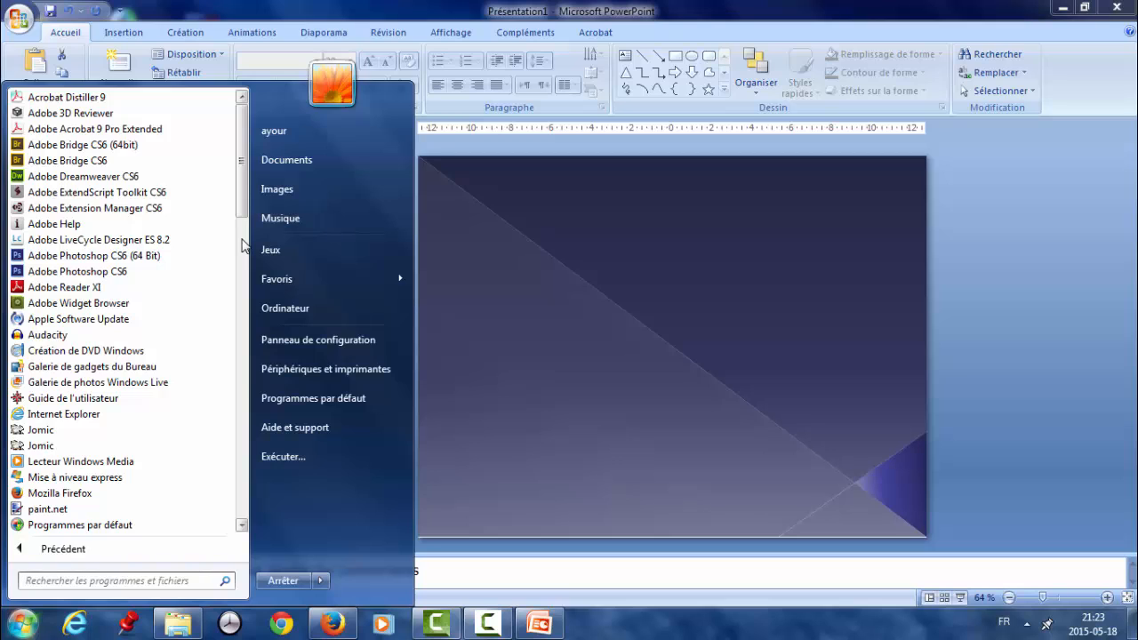
- Switch to Paint from the Accessoires folder and paste the copied slide image onto the blank canvas
click(244, 245)
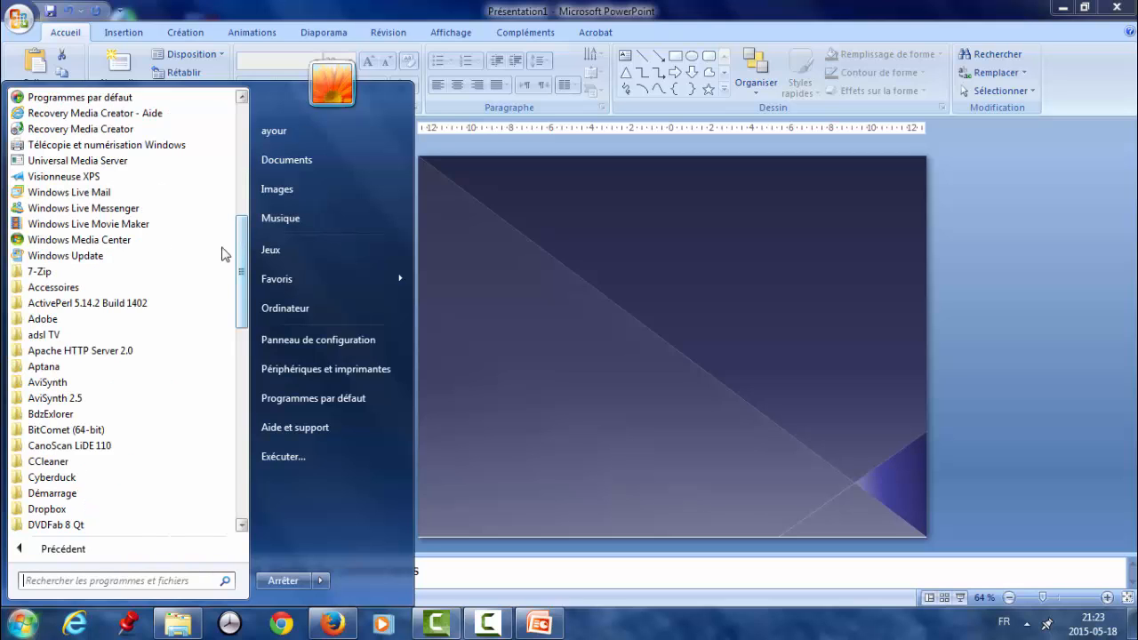
click(124, 287)
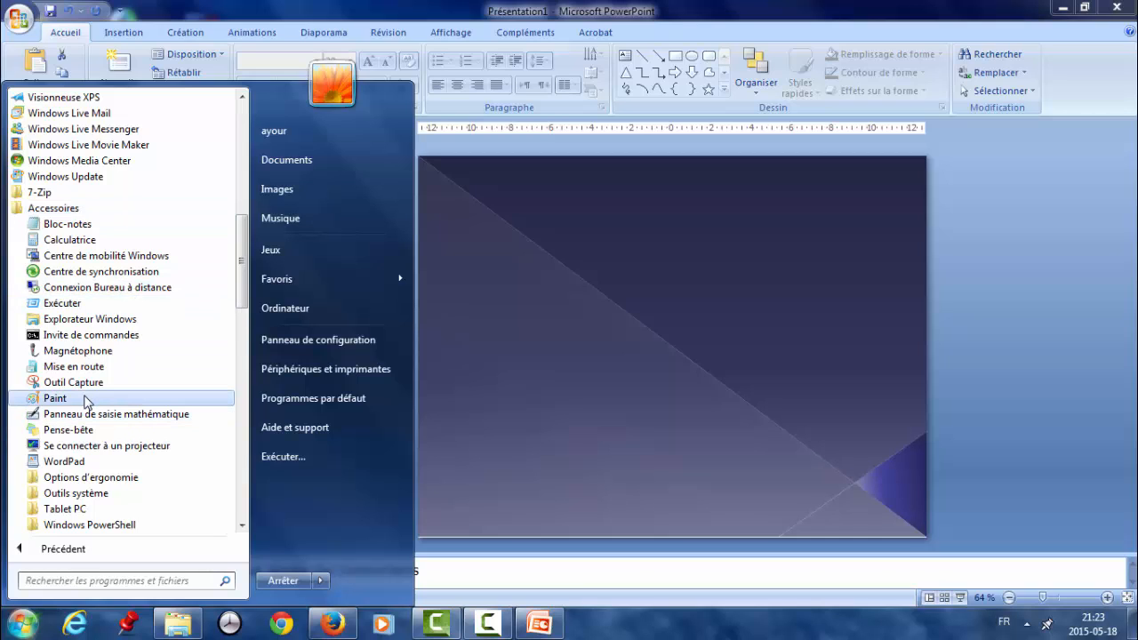
click(55, 398)
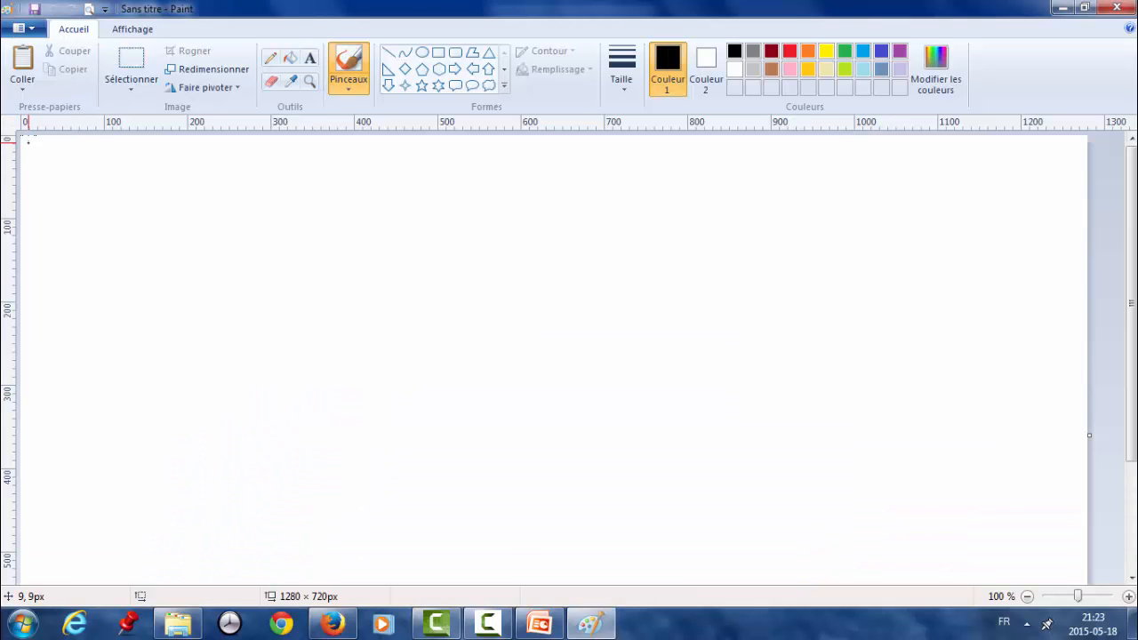
click(23, 64)
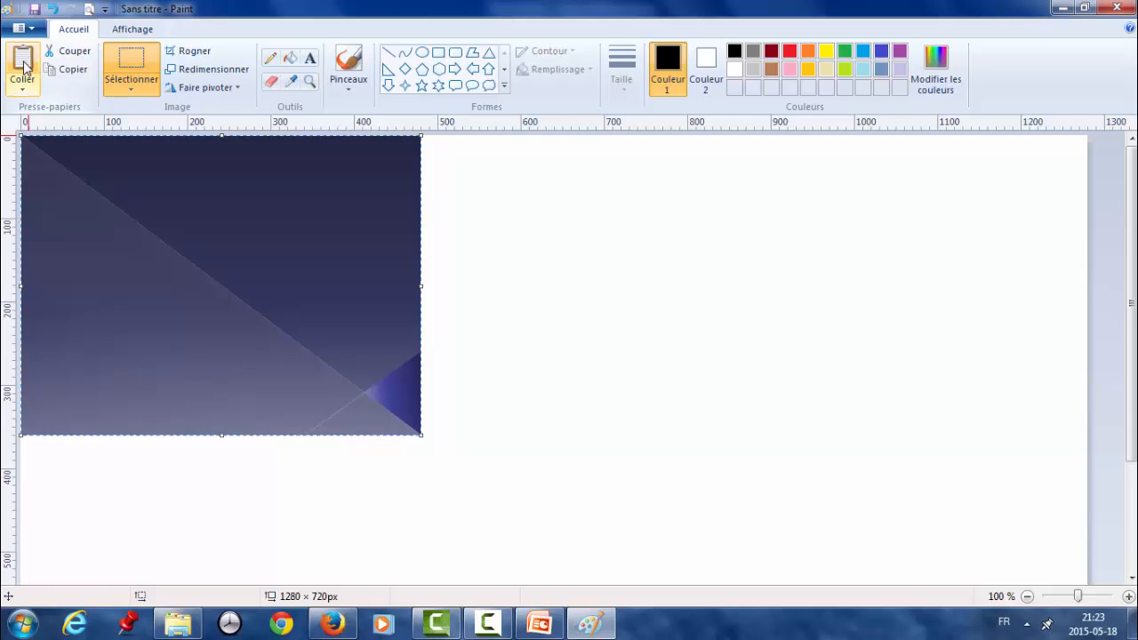
- Resize the pasted image to 1280 by 720 pixels without keeping its proportions
click(181, 72)
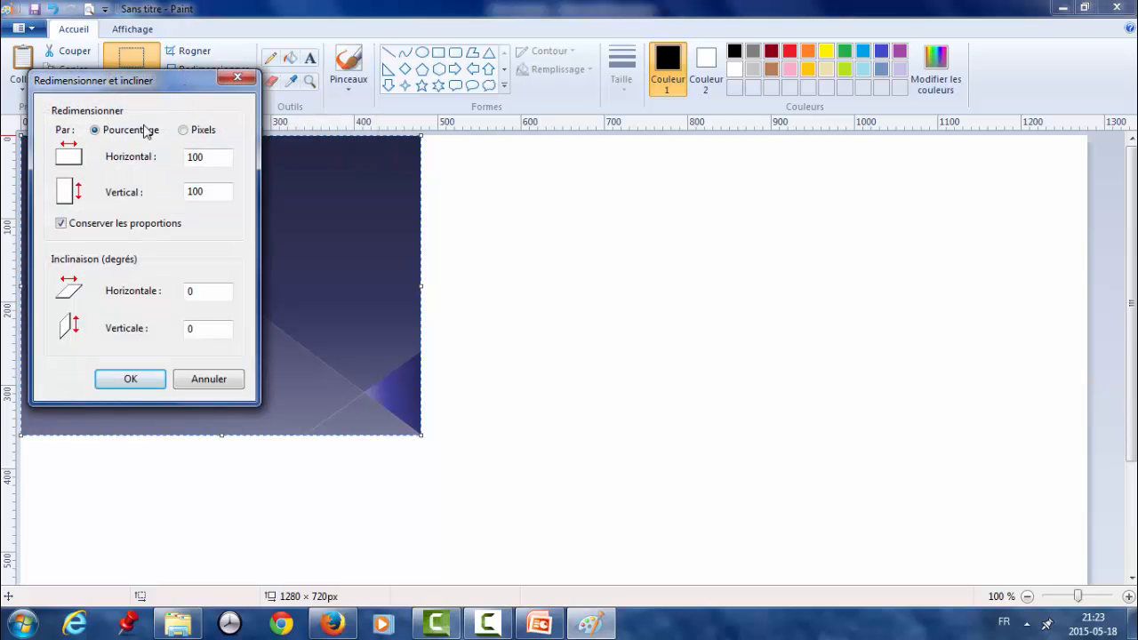
click(184, 132)
key(BackSpace)
key(BackSpace)
text(128)
click(61, 224)
click(208, 192)
text(720)
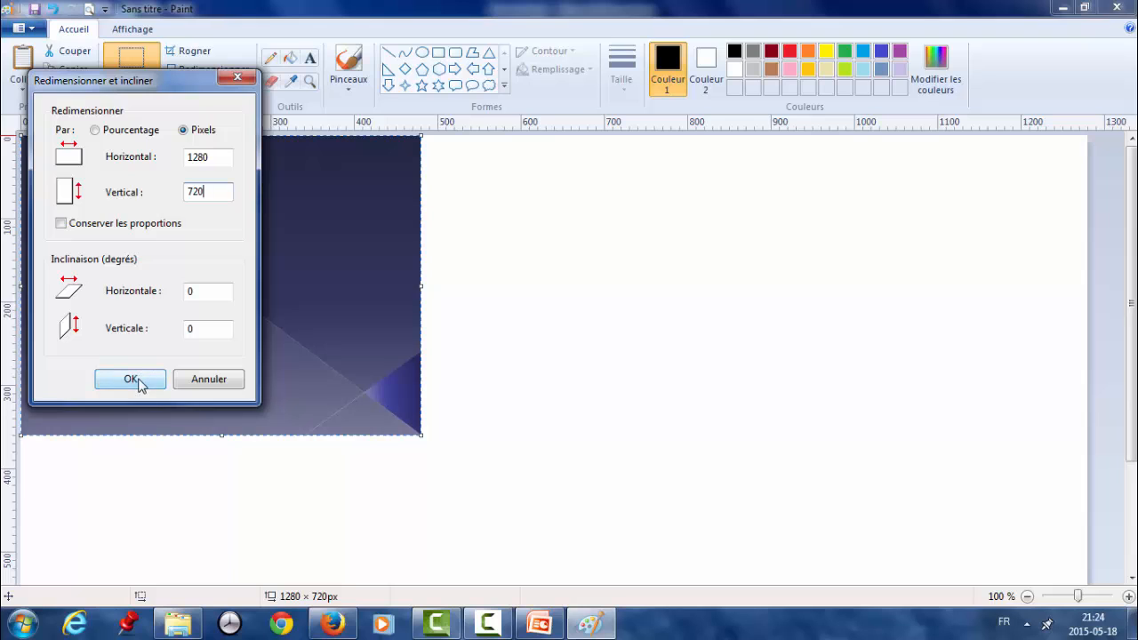
click(135, 381)
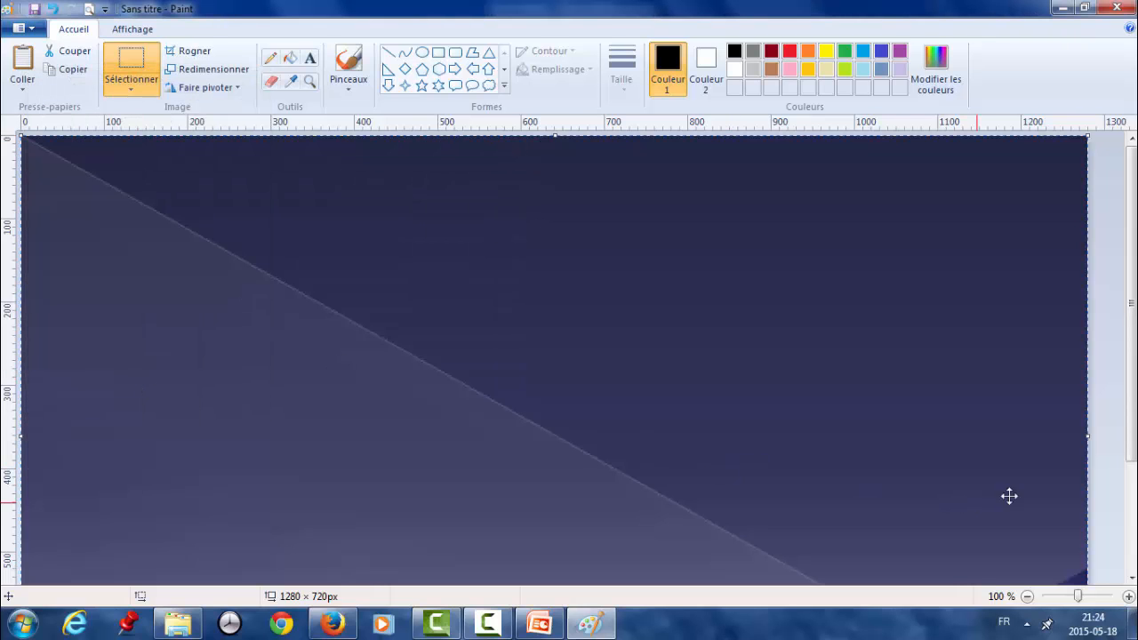
- Inspect the lower part of the resized image and zoom out to 25 % to see it whole
drag(1131, 444, 1135, 556)
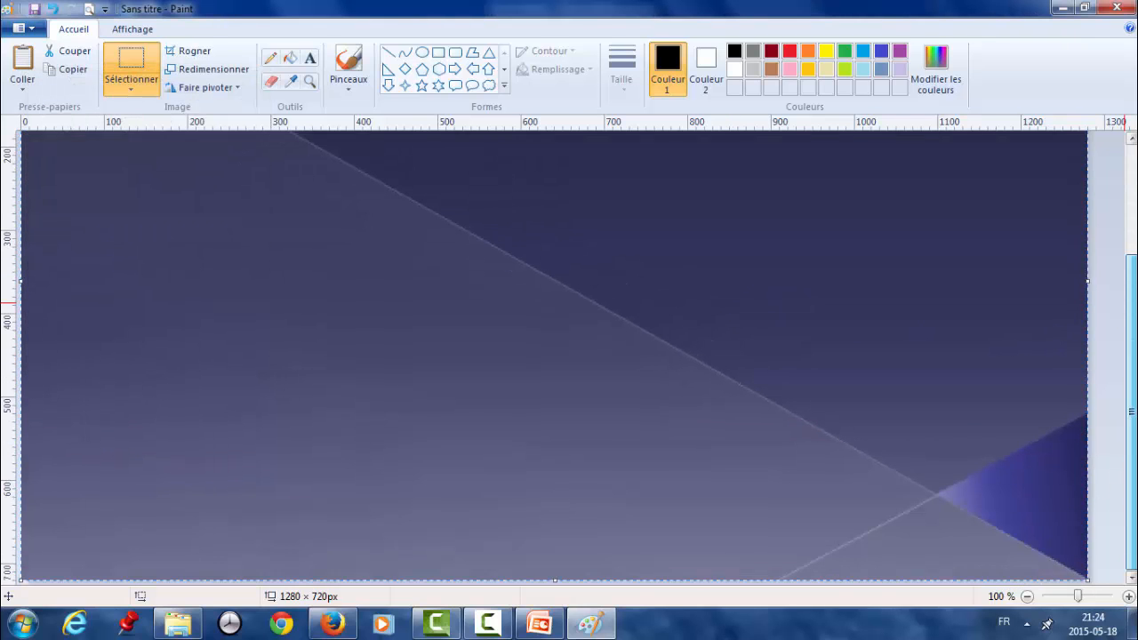
scroll(1122, 477, up, 3)
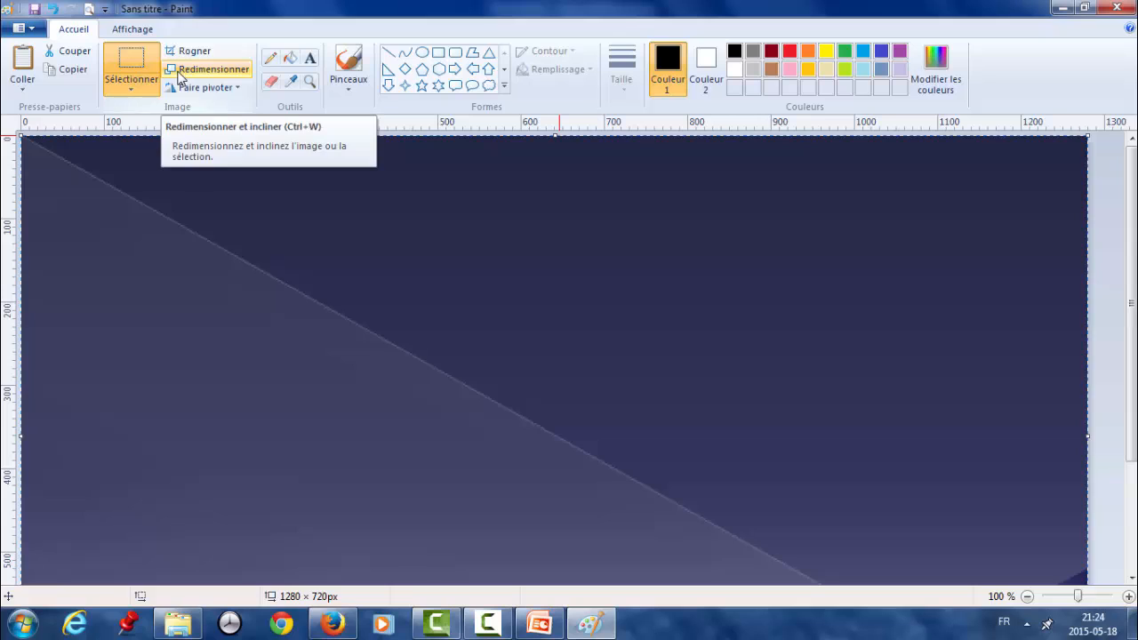
click(125, 36)
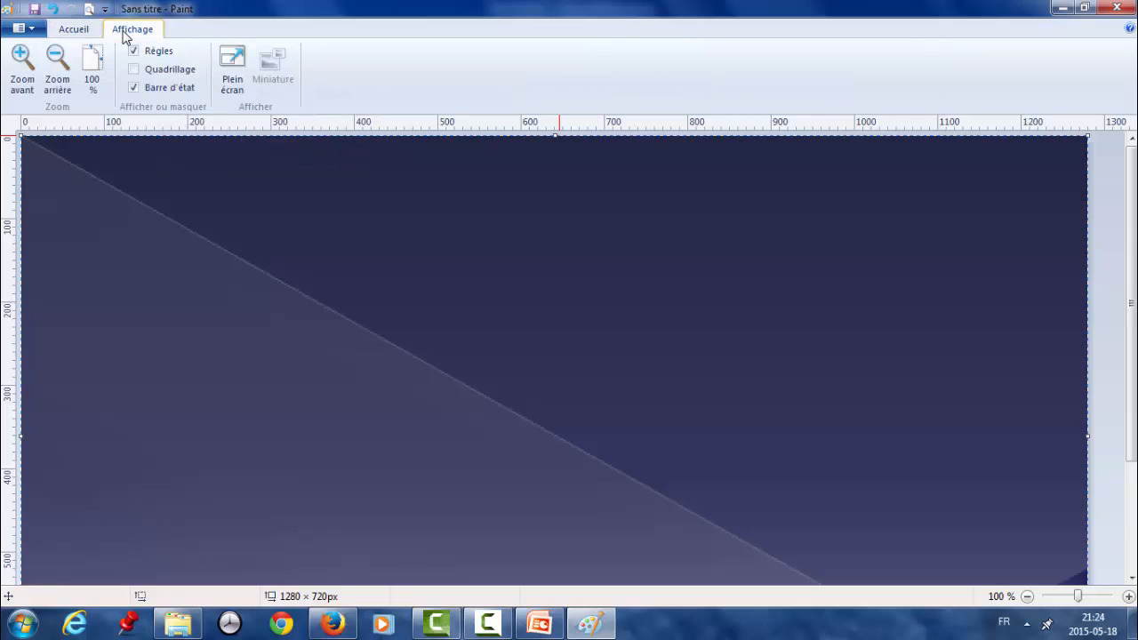
click(63, 67)
click(63, 67)
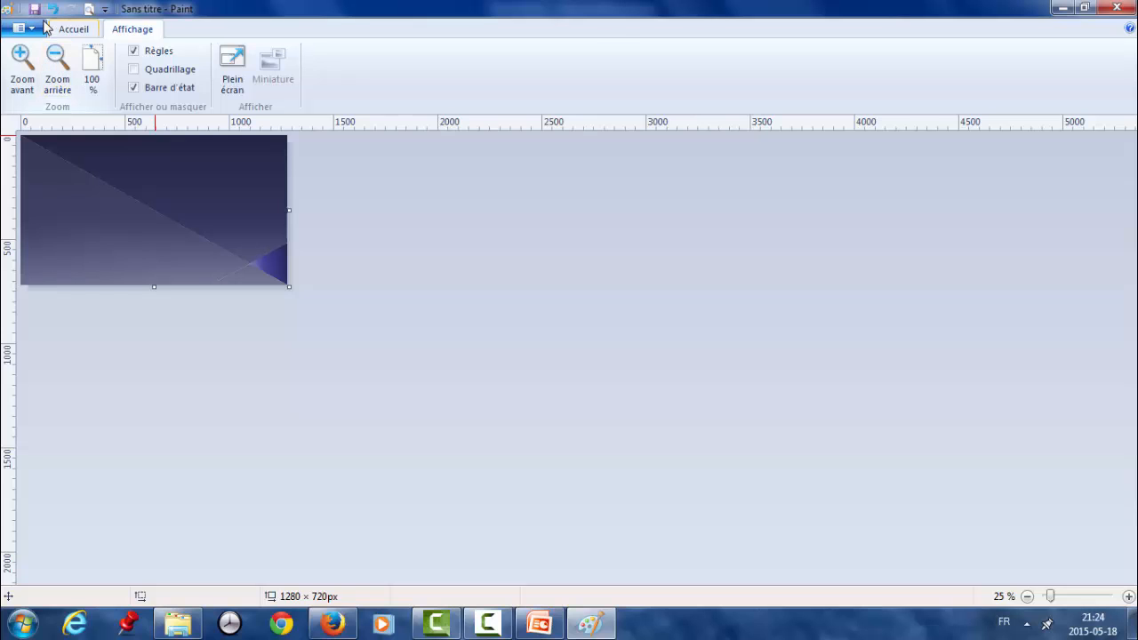
- Start saving the image as a PNG file and name it MiniatureYoutubeFacile.png
click(32, 30)
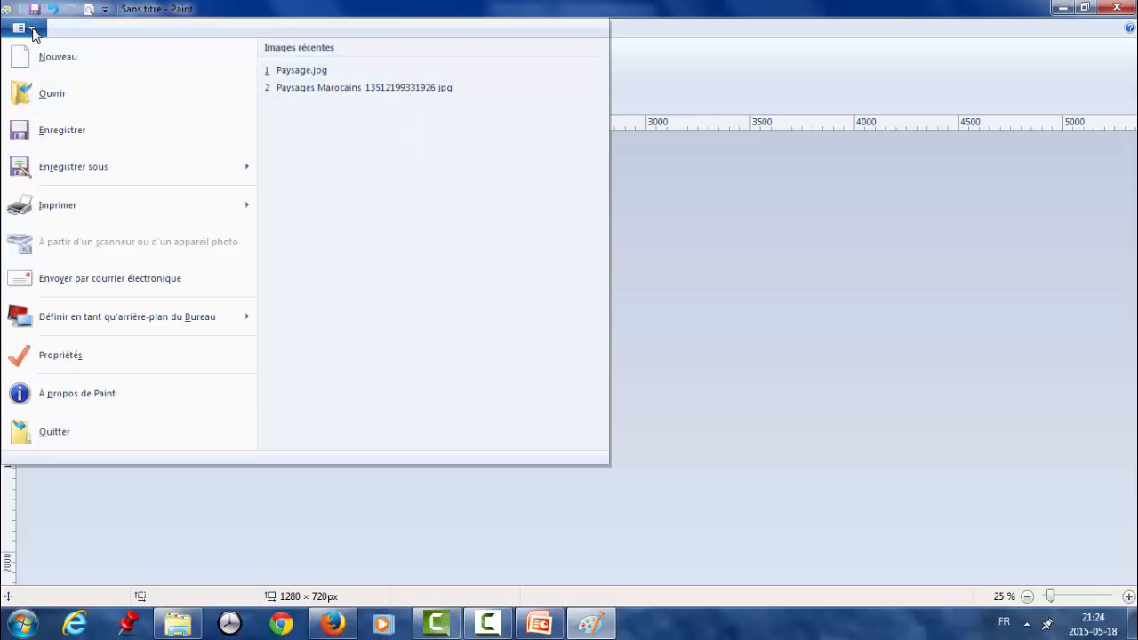
click(78, 167)
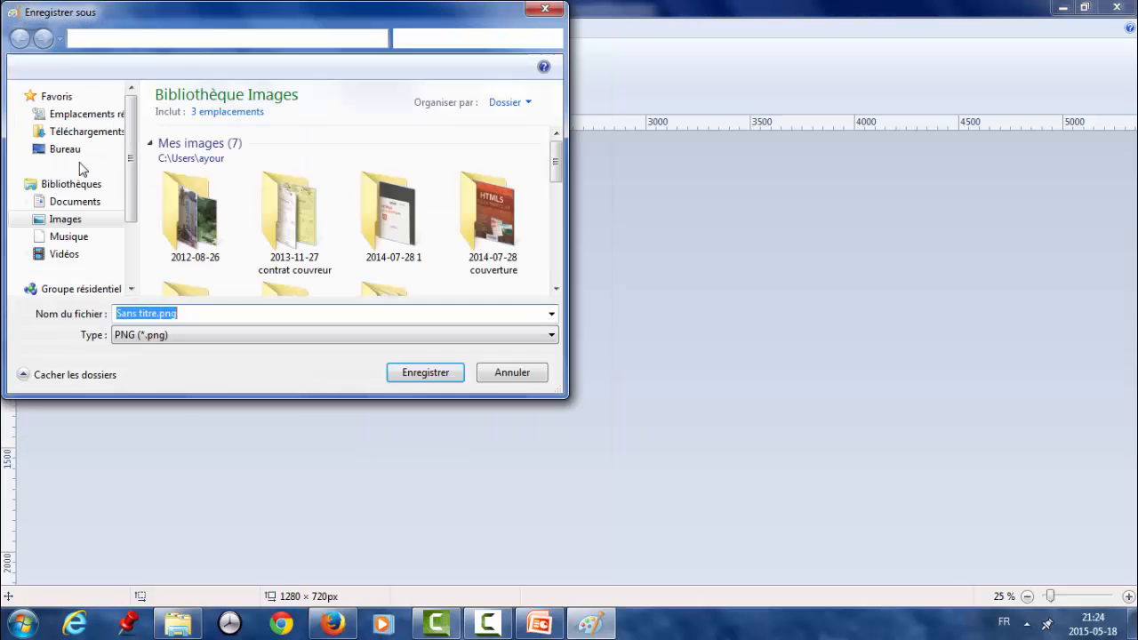
click(156, 315)
key(BackSpace)
key(BackSpace)
key(BackSpace)
key(BackSpace)
key(BackSpace)
key(BackSpace)
key(BackSpace)
key(BackSpace)
key(BackSpace)
key(BackSpace)
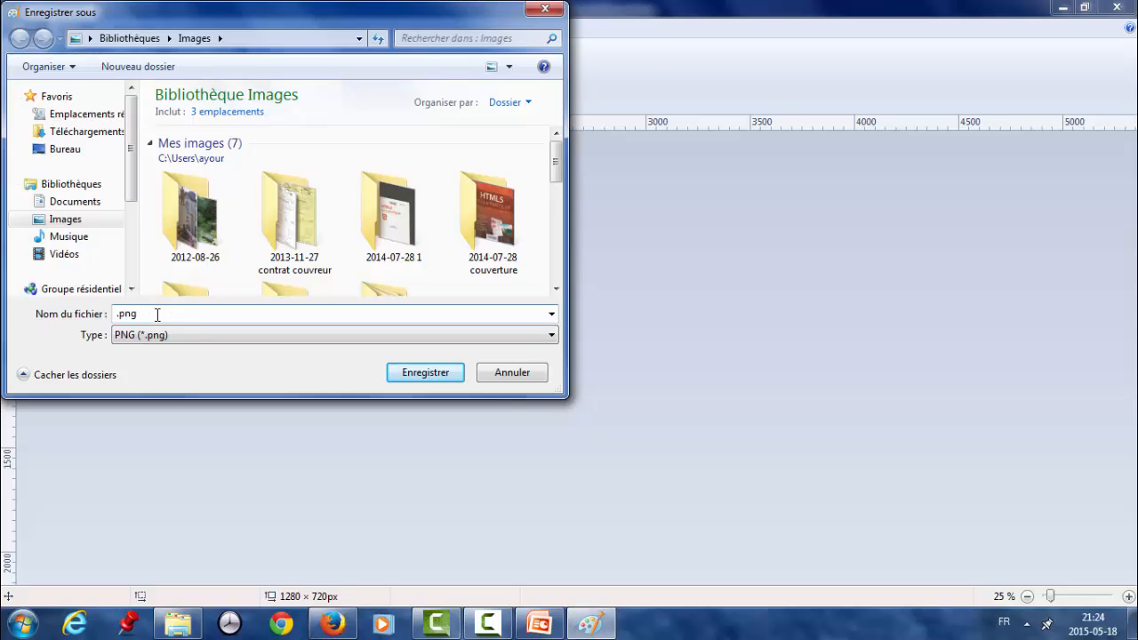
text(Mini)
text(at)
text(ure)
text(1)
text(outub)
text(e)
text(F)
text(acil)
text(e)
- Save the PNG in the MiniatureYoutubeFacile folder inside Projet Youtube
click(88, 39)
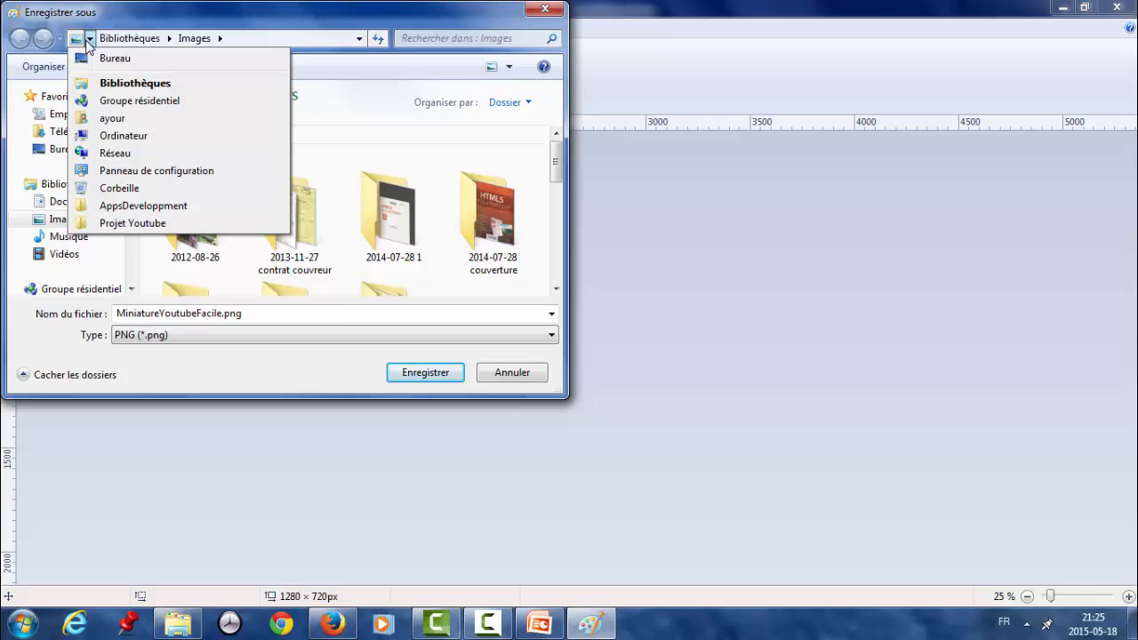
click(132, 223)
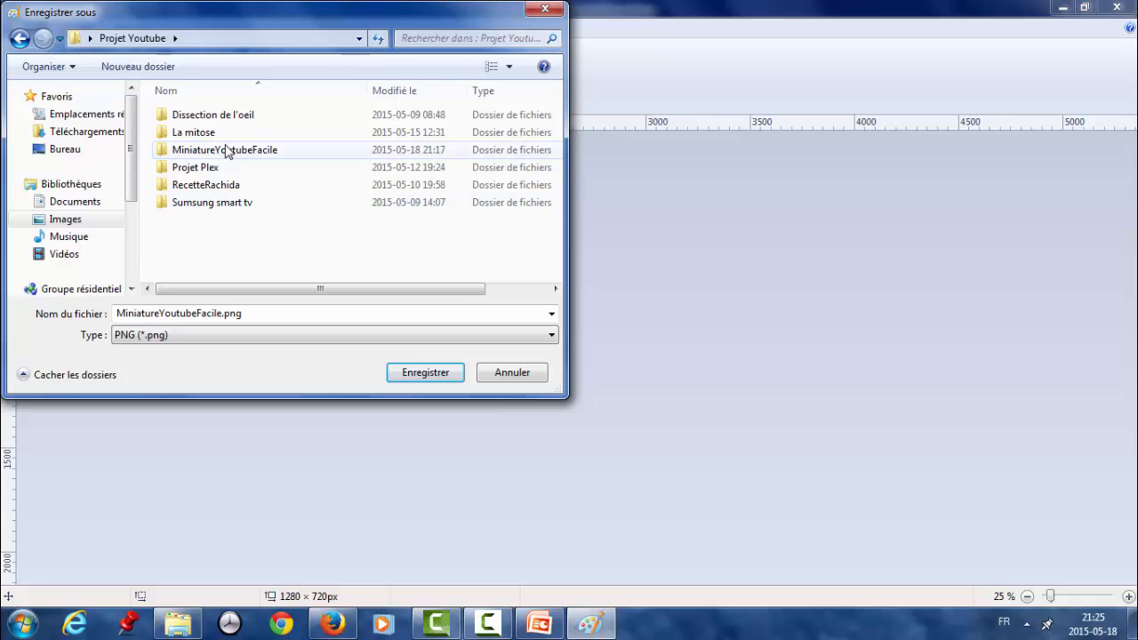
double_click(227, 151)
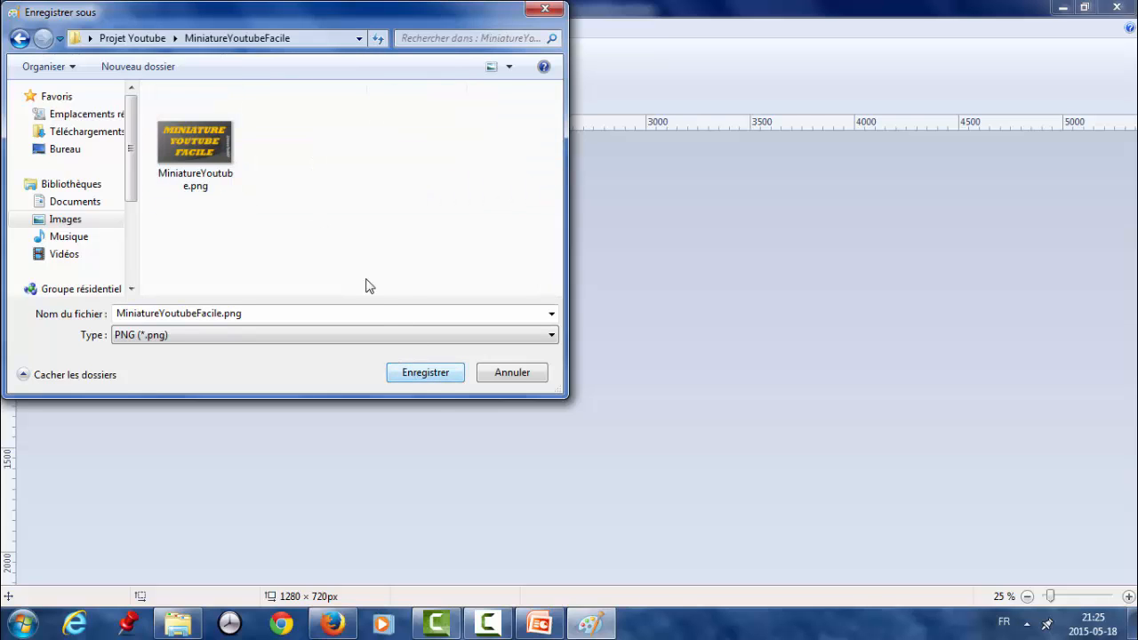
click(410, 371)
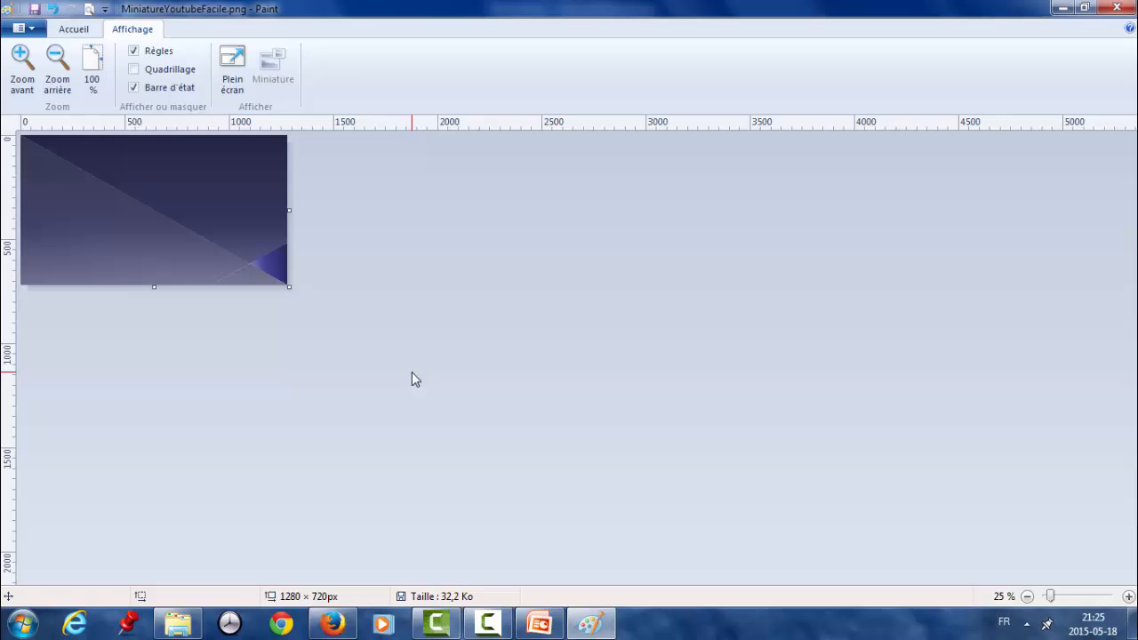
- Close Paint, and close the PowerPoint presentation without saving its changes
click(1115, 9)
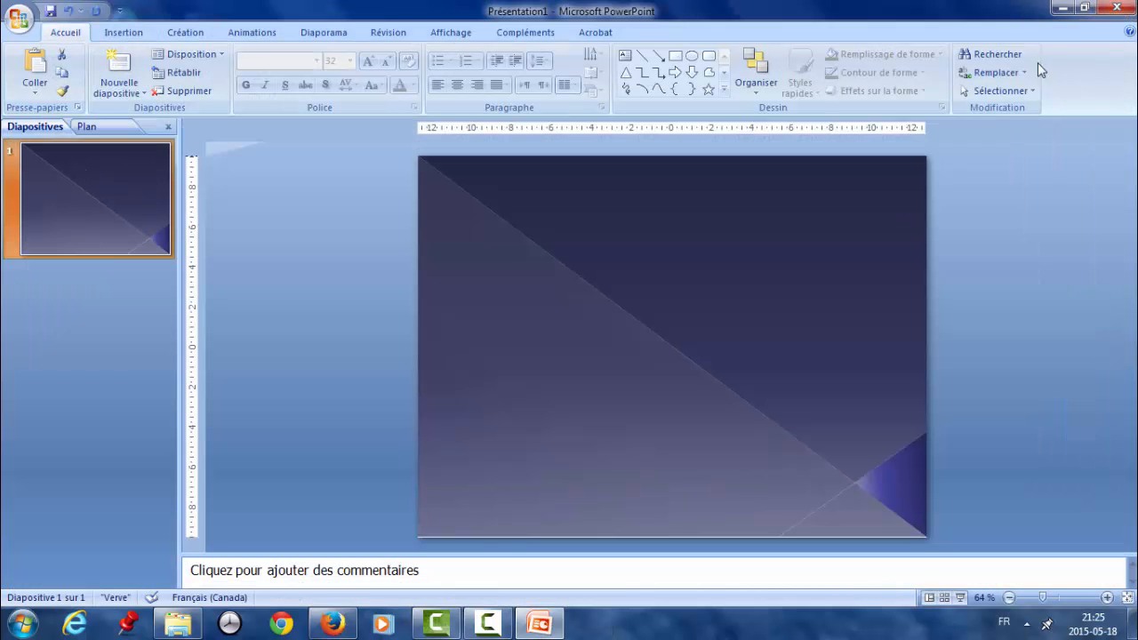
click(1118, 8)
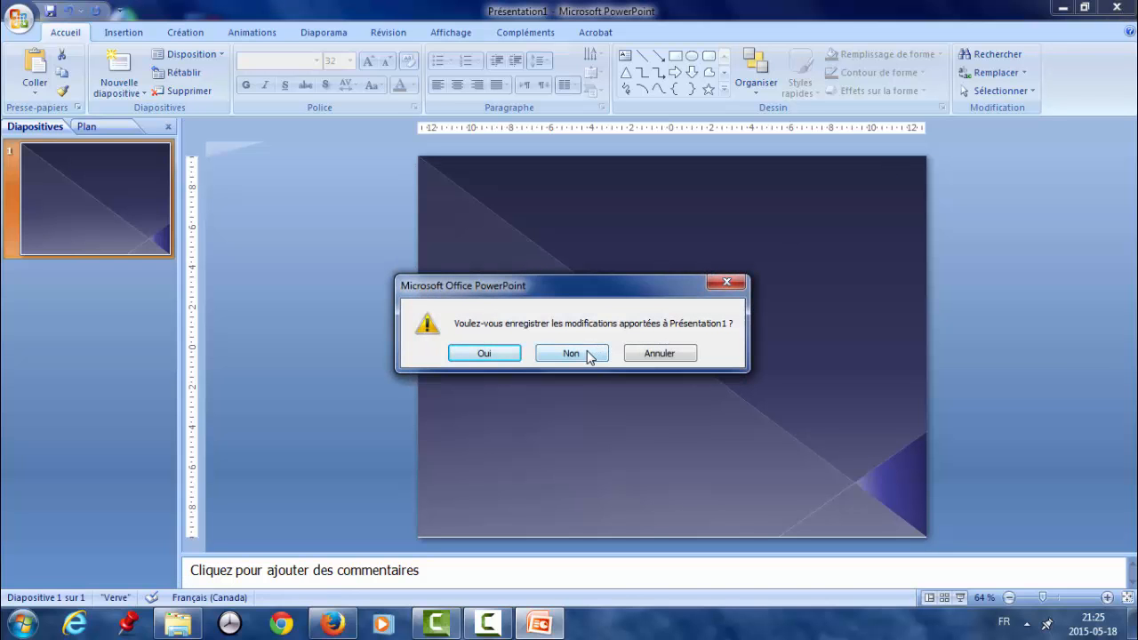
click(589, 353)
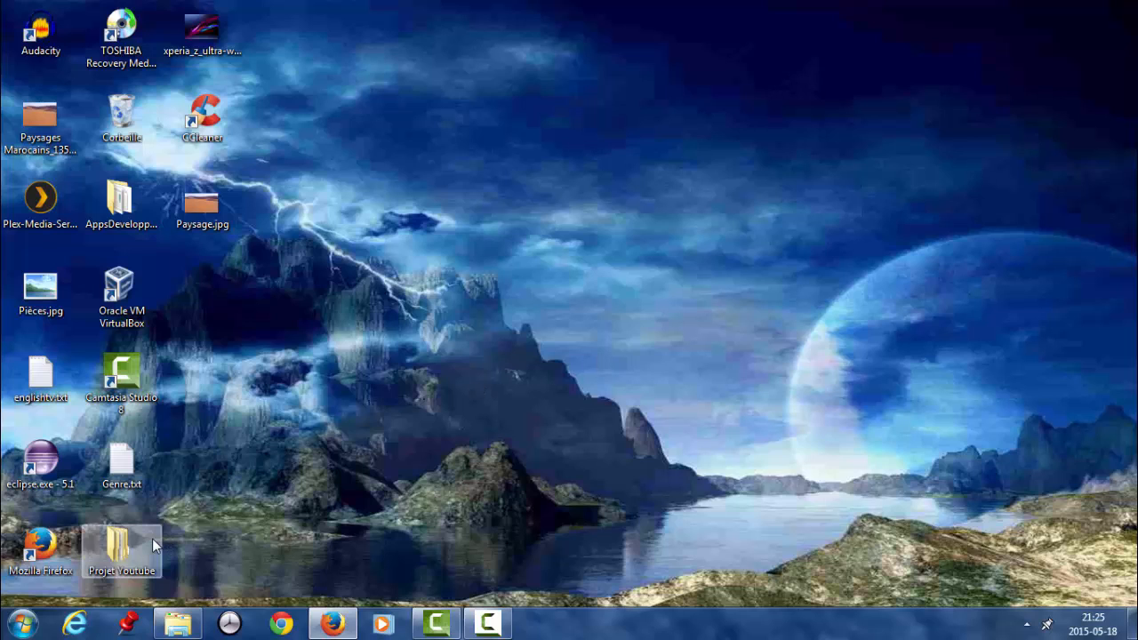
- Launch Microsoft Office PowerPoint 2007 from the Microsoft Office folder and dismiss both Kaspersky webcam notifications
click(24, 624)
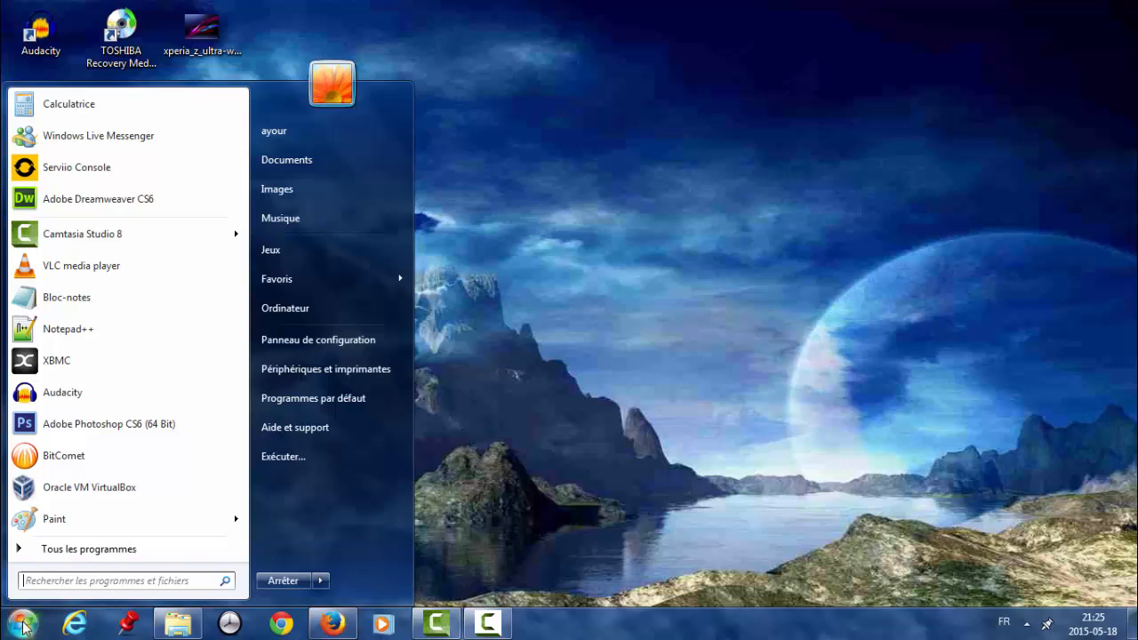
click(89, 548)
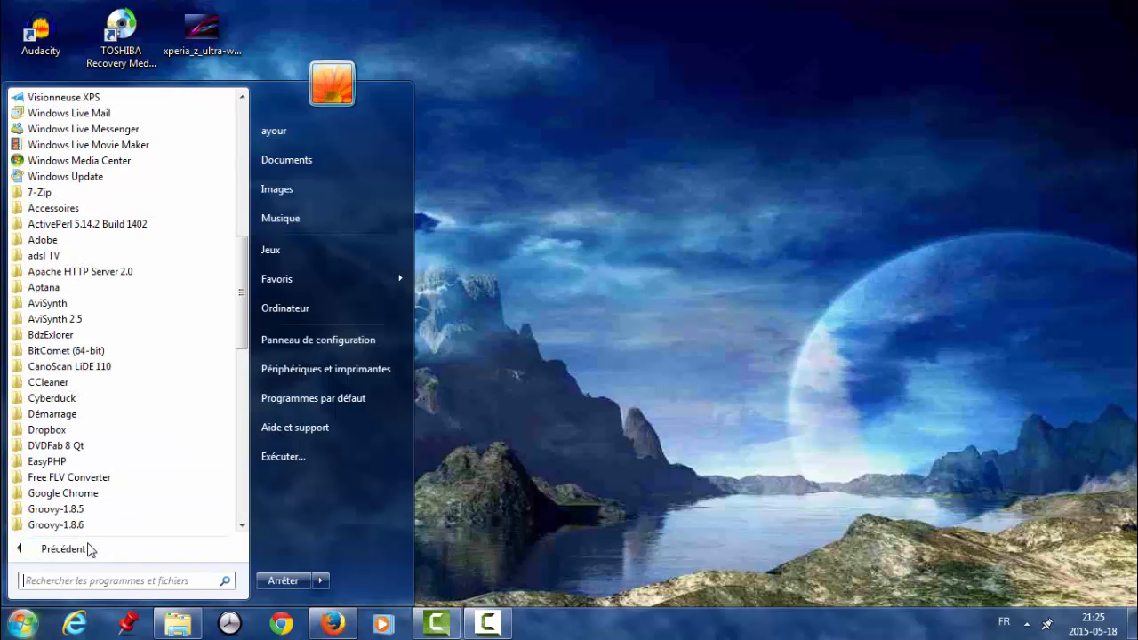
click(243, 506)
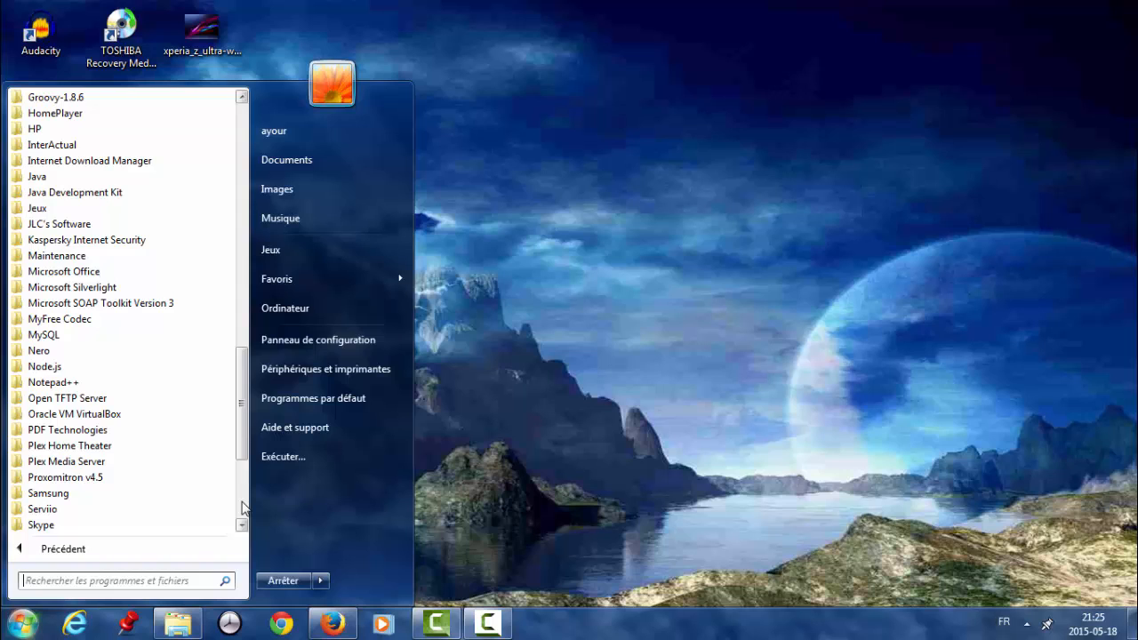
click(120, 273)
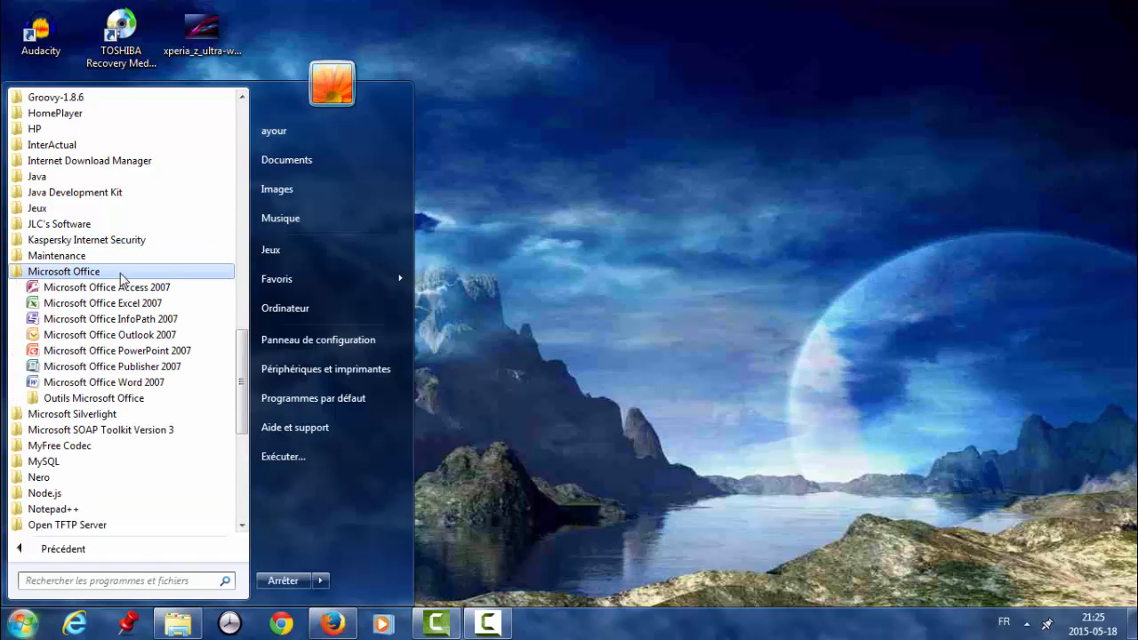
click(124, 351)
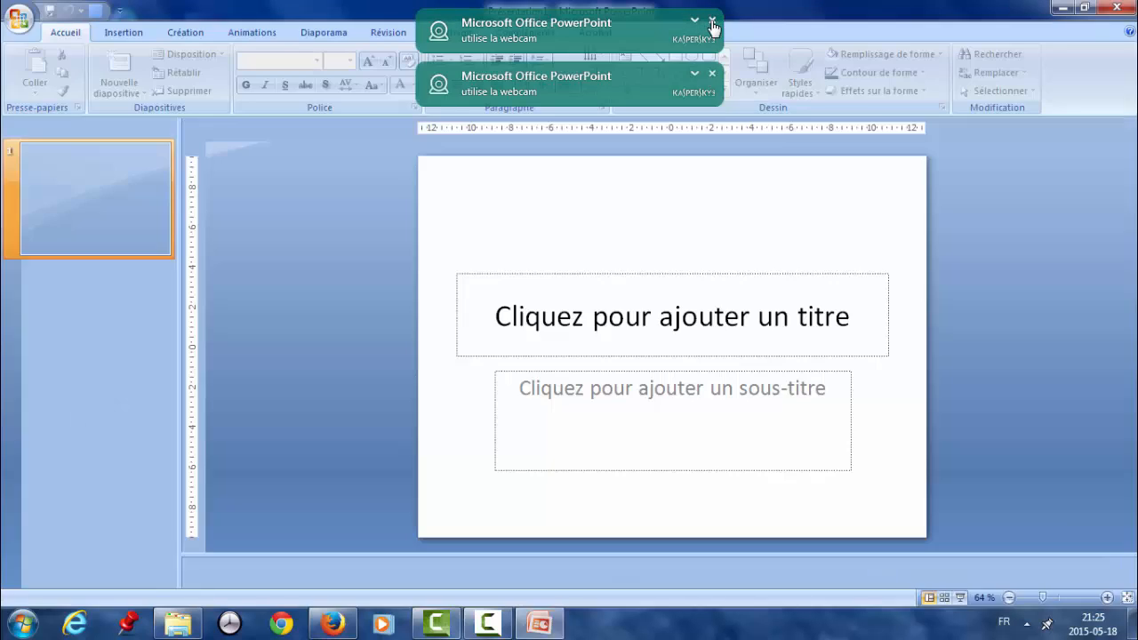
click(712, 23)
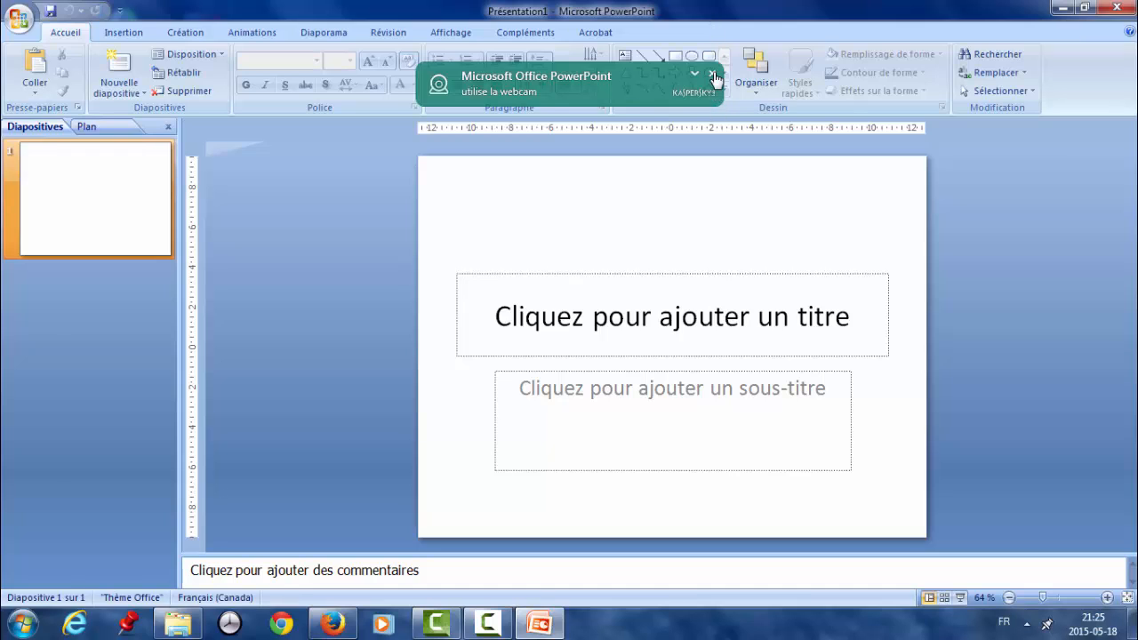
click(712, 74)
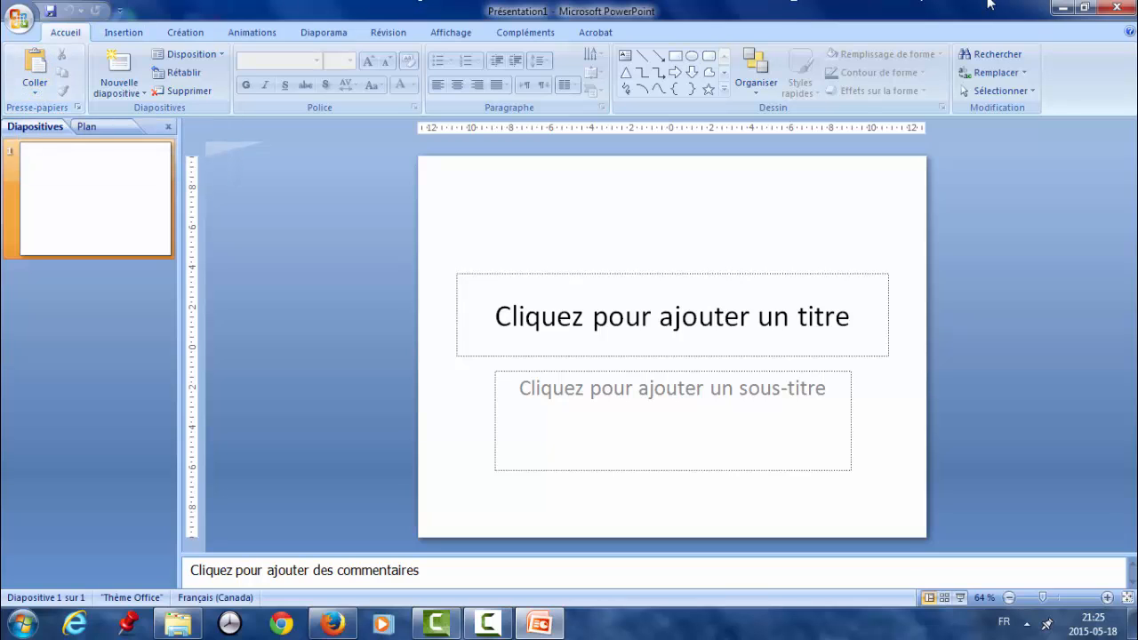
- Delete the title and subtitle placeholders from the first slide
click(780, 273)
click(780, 273)
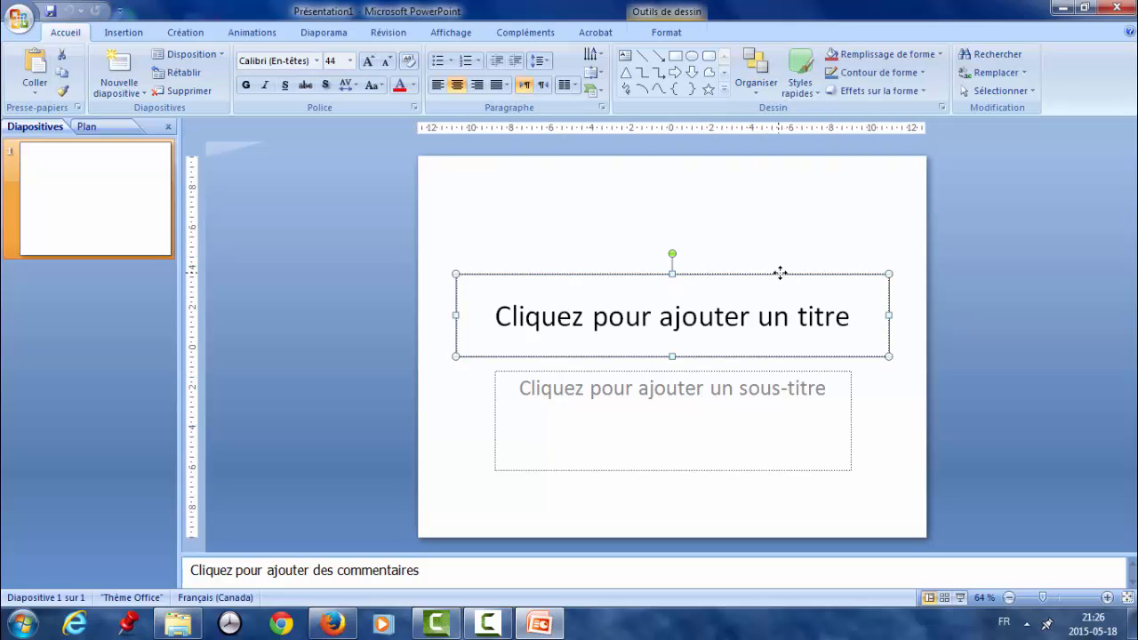
key(Delete)
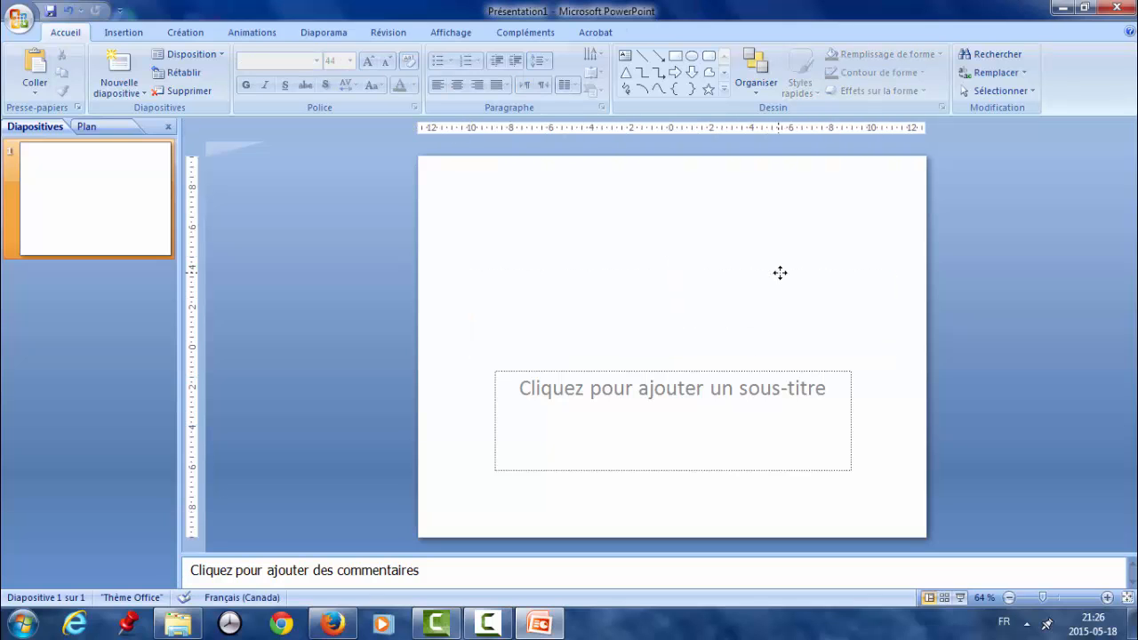
click(791, 372)
click(802, 372)
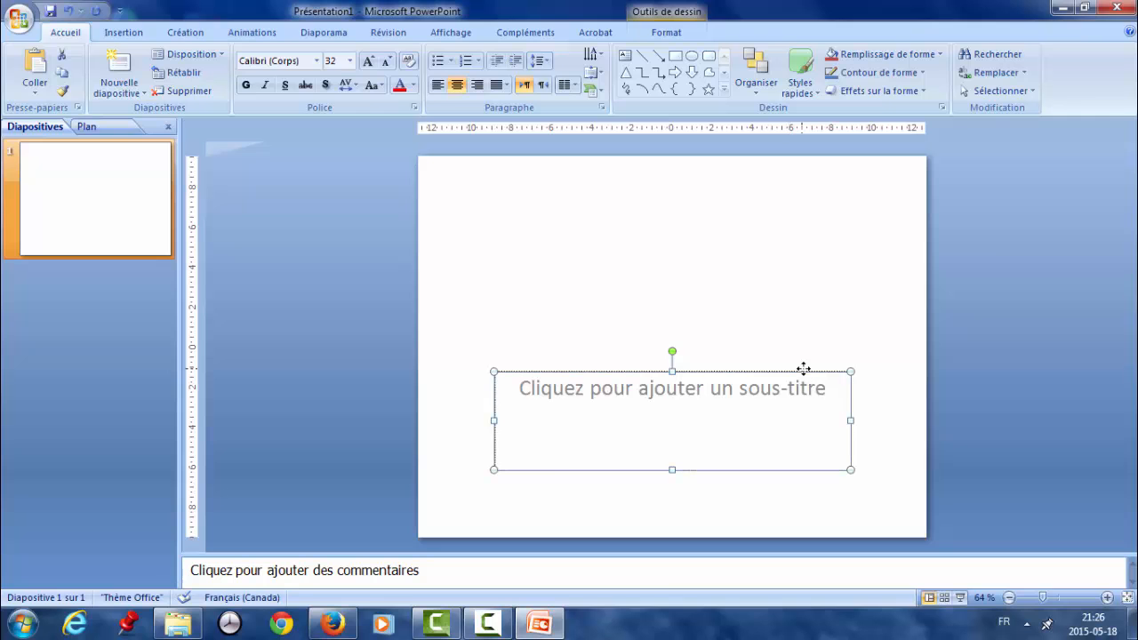
key(Delete)
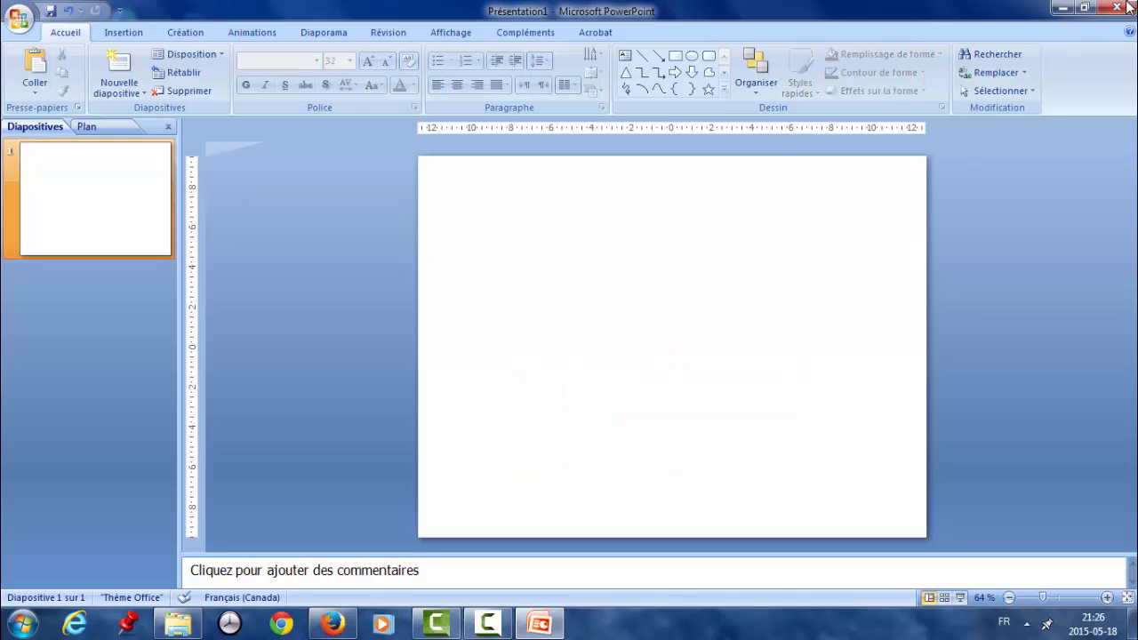
- Switch to Windows Explorer and copy MiniatureYoutubeFacile.png from the MiniatureYoutubeFacile folder
click(1062, 7)
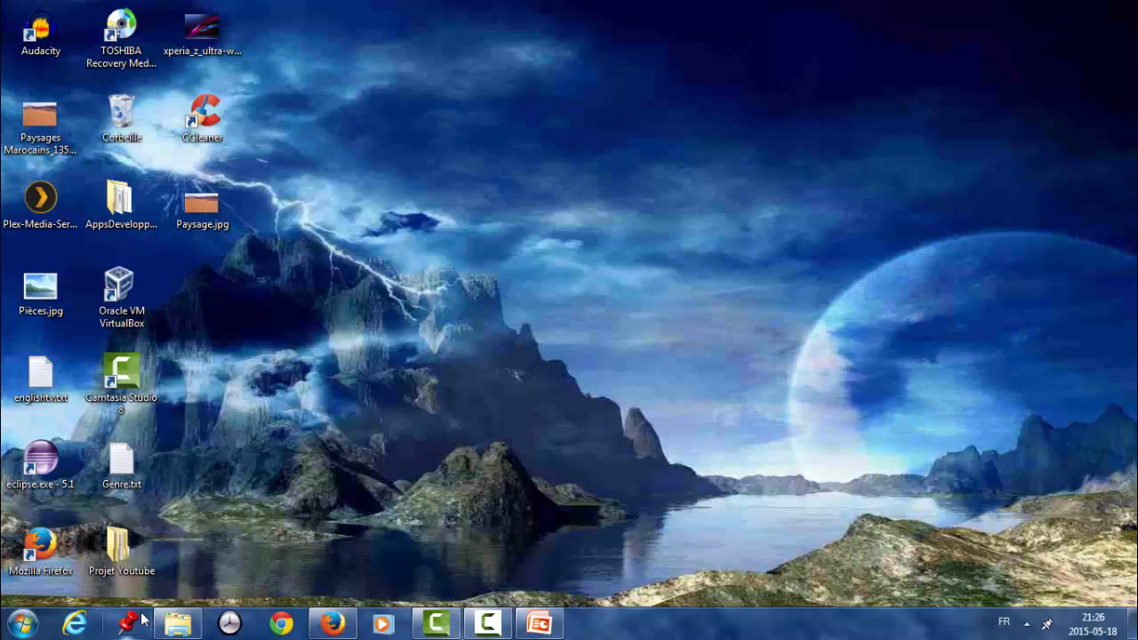
click(173, 626)
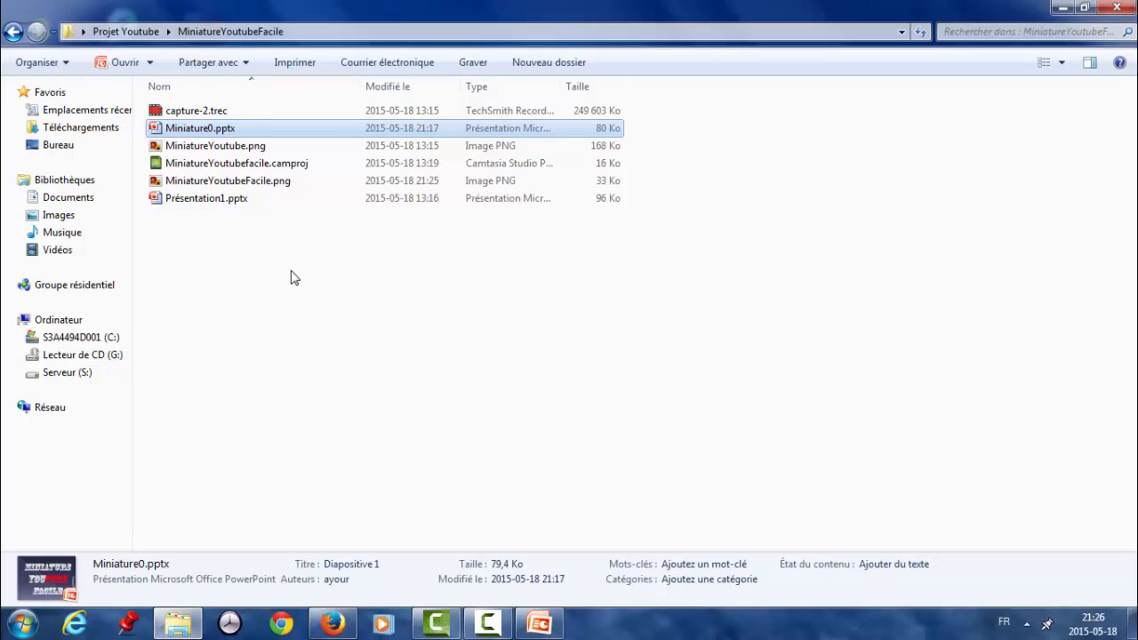
click(286, 183)
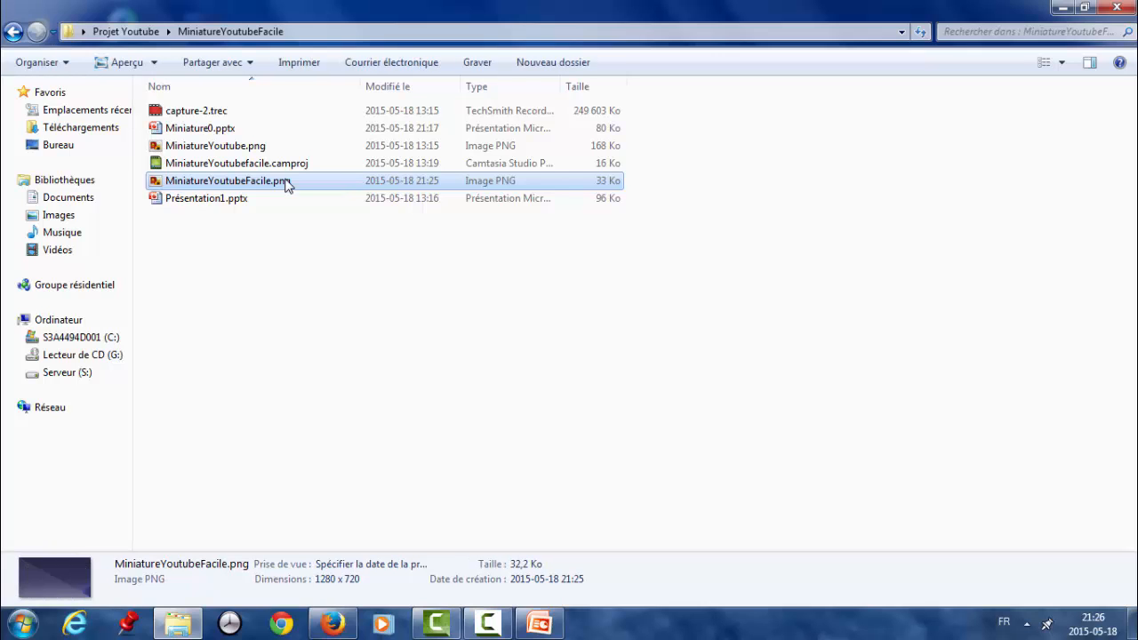
right_click(286, 183)
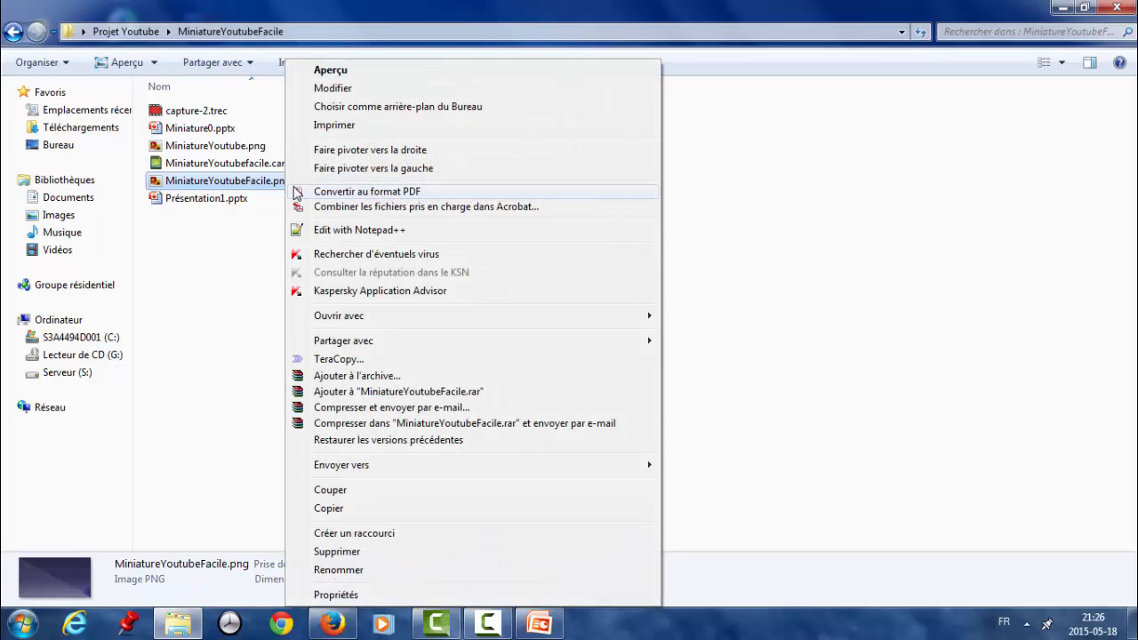
click(331, 509)
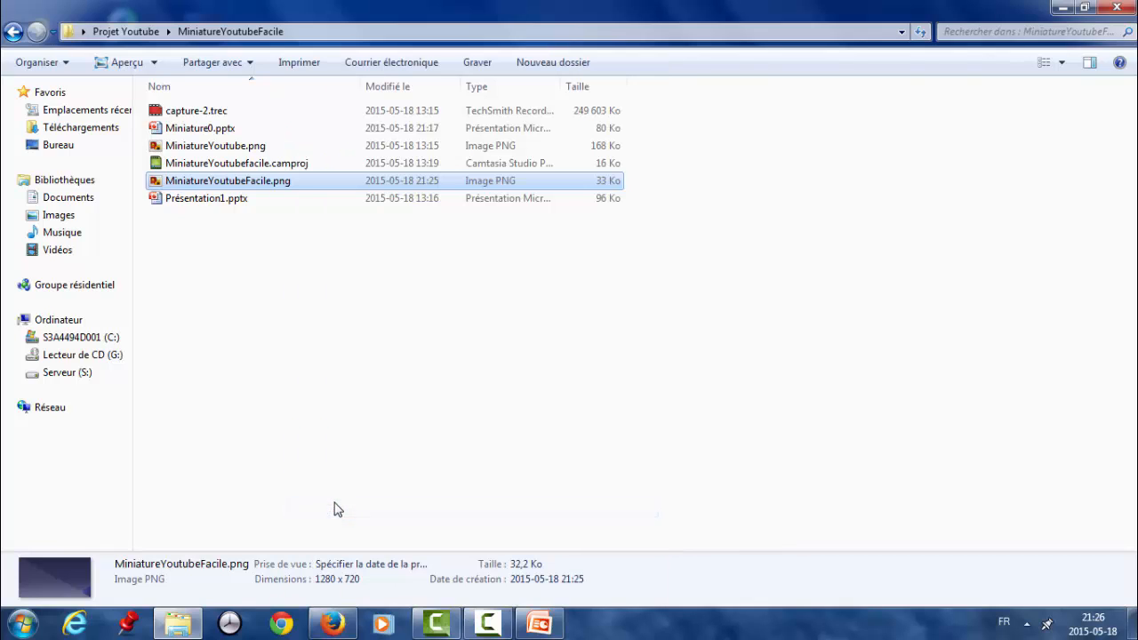
- Try copying MiniatureYoutube.png from the folder and pasting it onto the blank PowerPoint slide
click(299, 152)
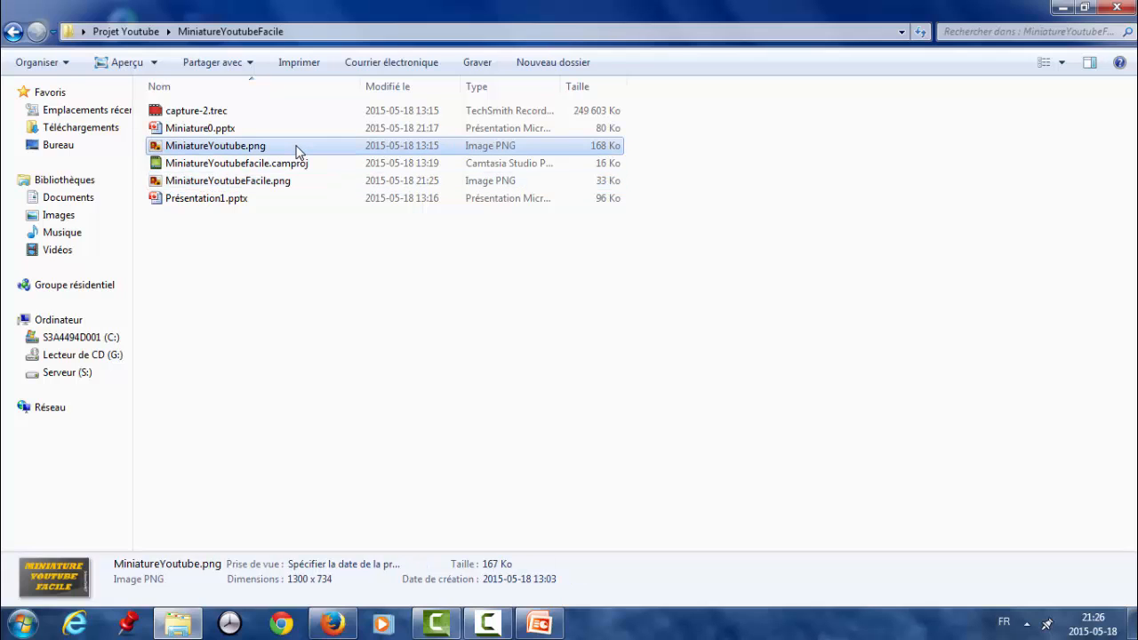
right_click(299, 152)
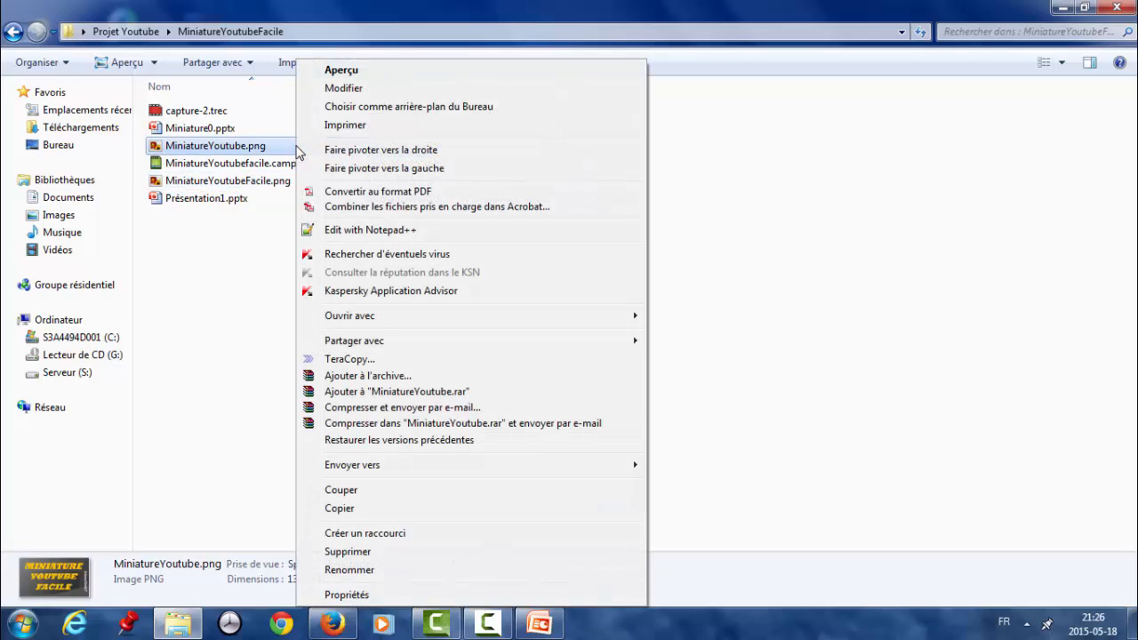
click(340, 508)
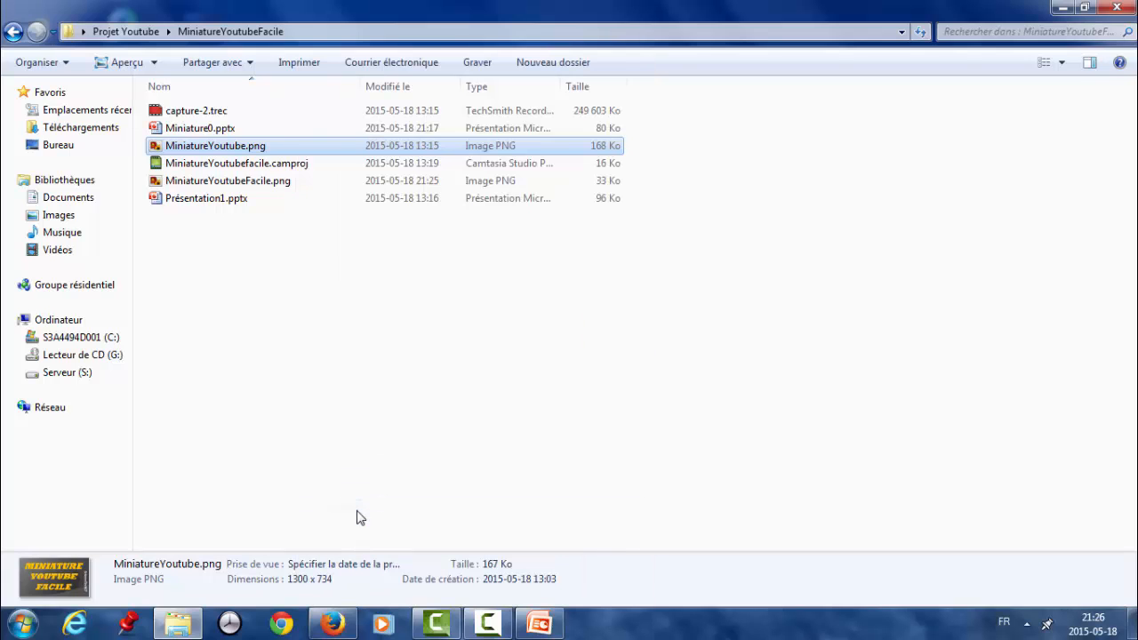
click(539, 625)
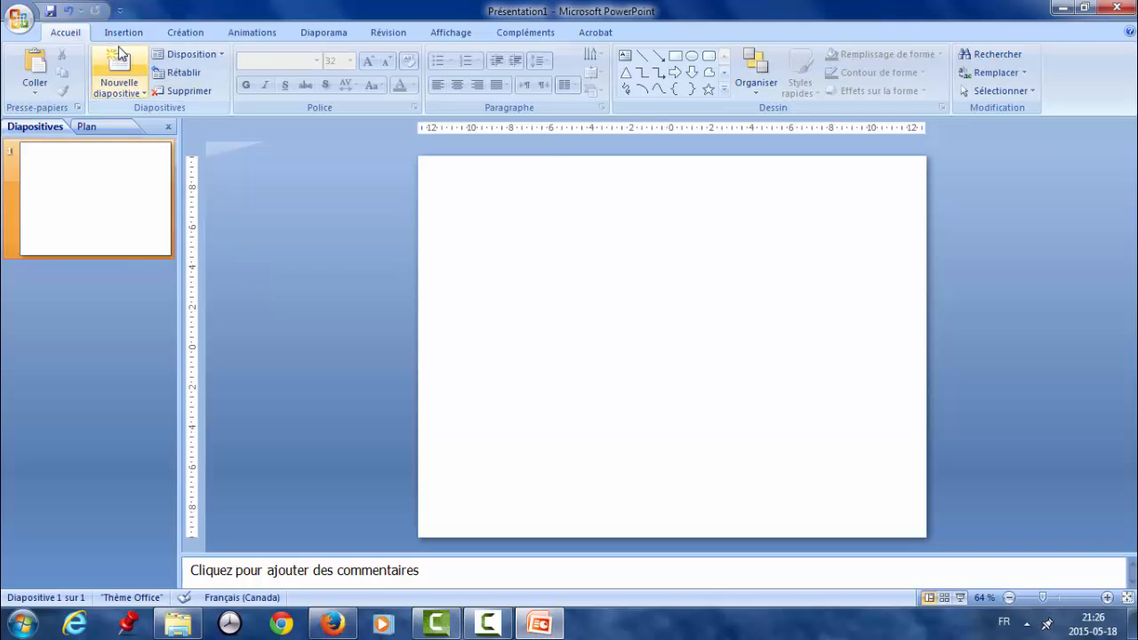
click(34, 62)
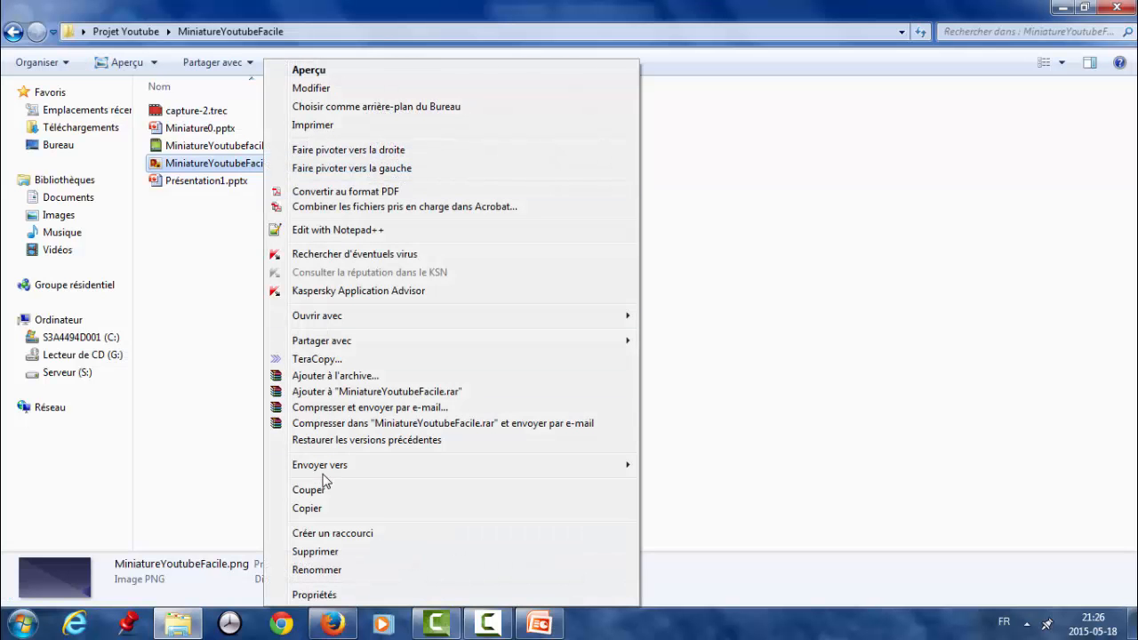
- Copy MiniatureYoutubeFacile.png from the project folder, paste it onto the blank PowerPoint slide and leave the picture selected
click(317, 509)
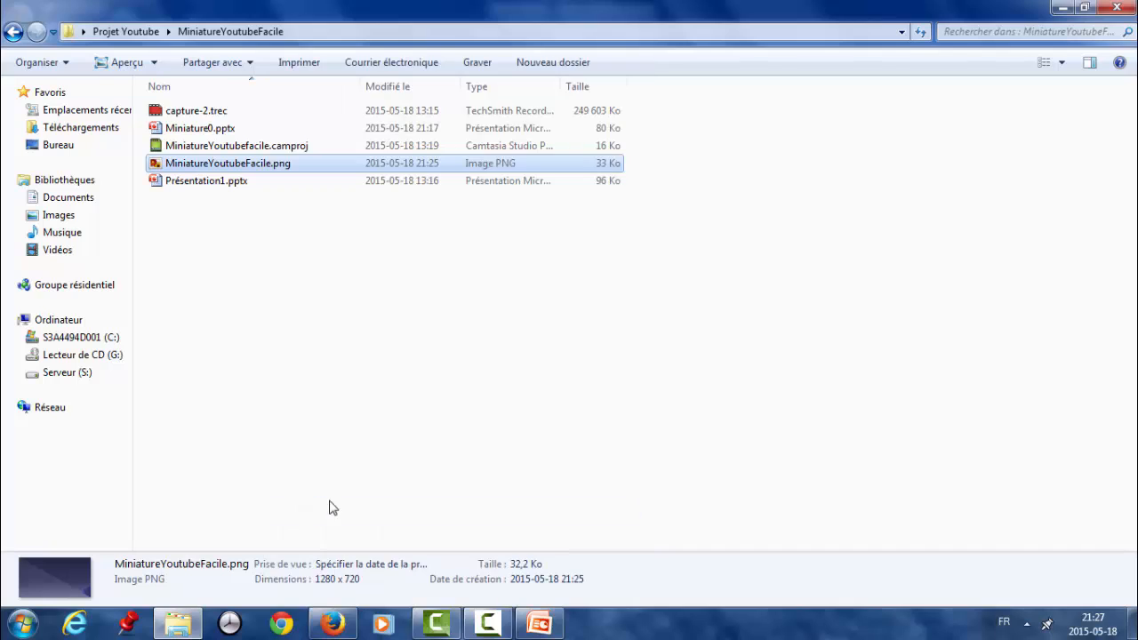
click(539, 626)
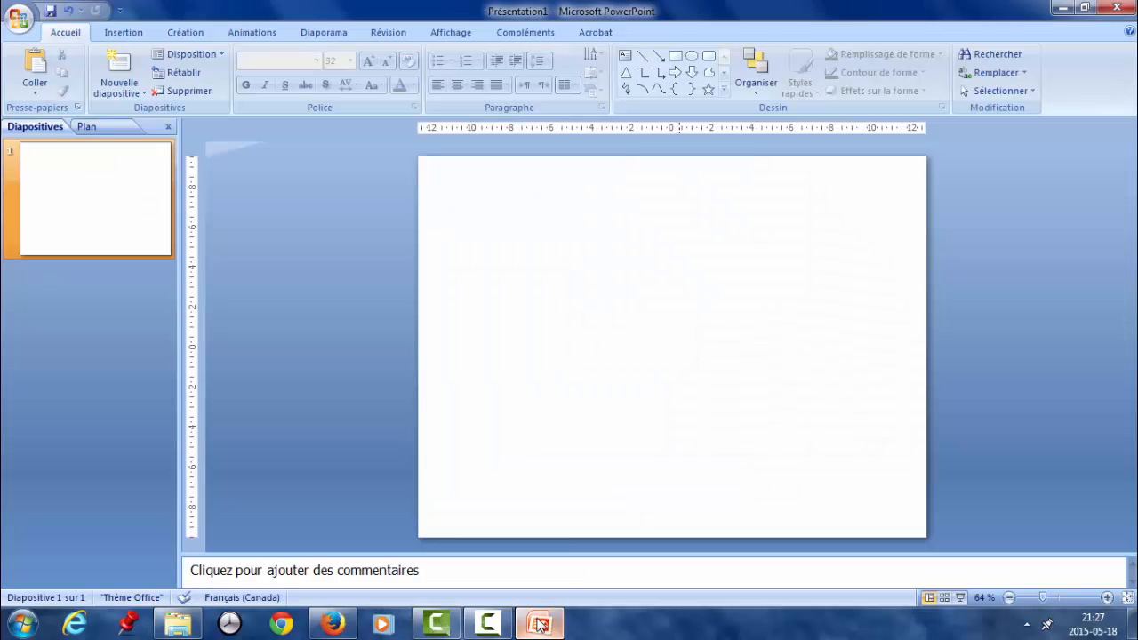
click(36, 64)
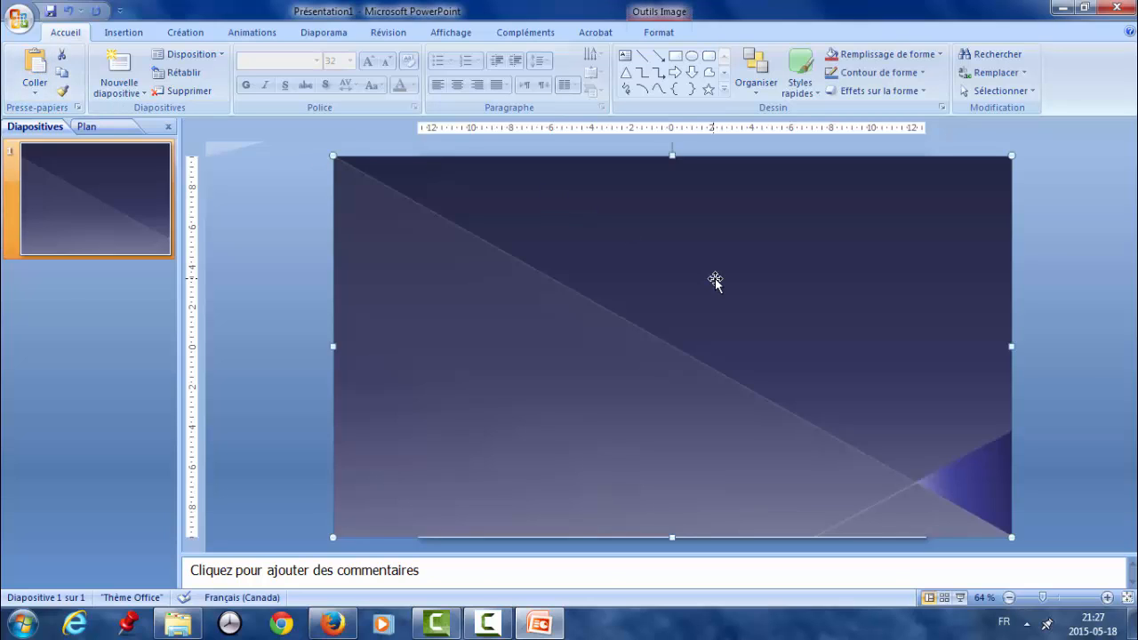
click(1096, 357)
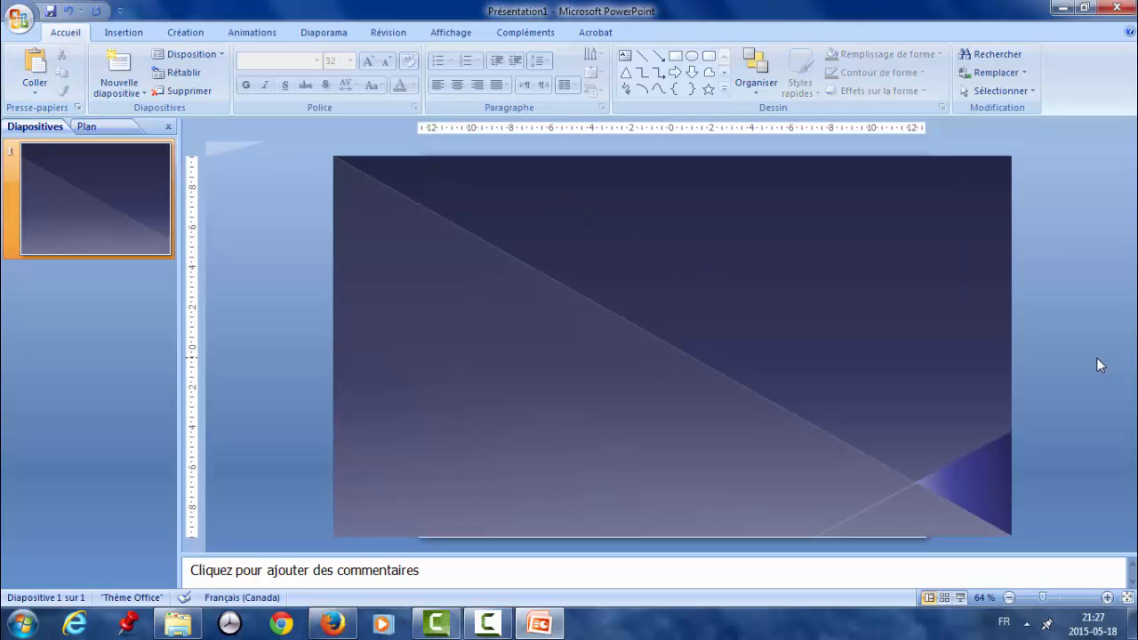
click(904, 229)
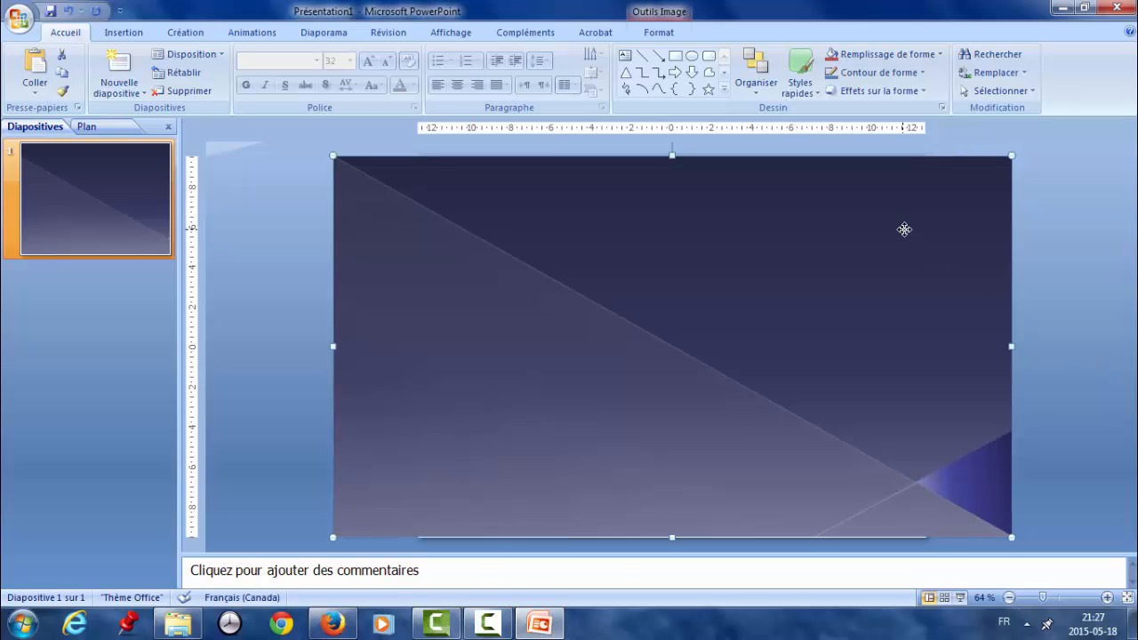